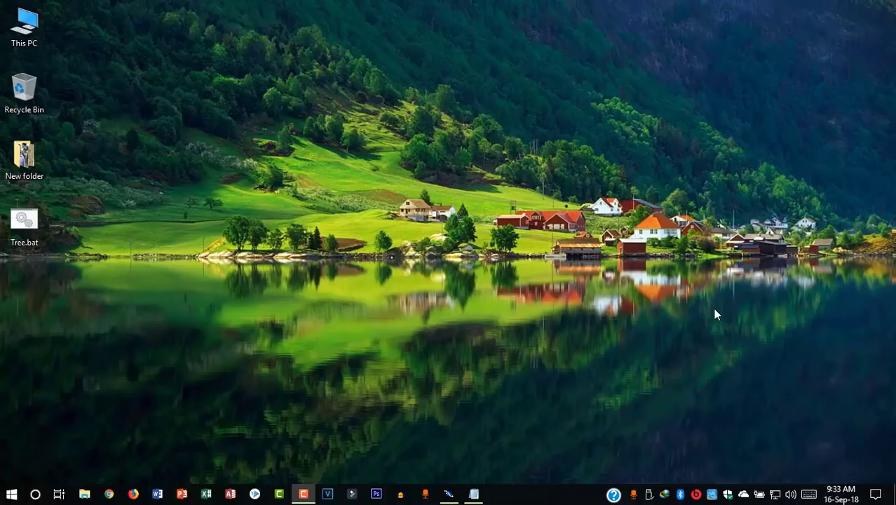
- Restore the Modaris window from the Windows taskbar
{"action": "left_click", "coordinate": [449, 492]}
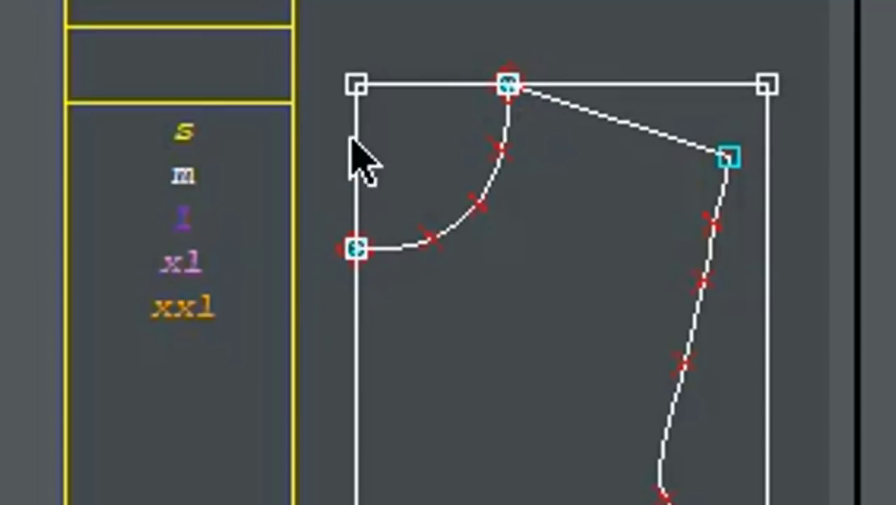
- Select the neck notch point on the bodice block's left edge
{"action": "left_click", "coordinate": [352, 242]}
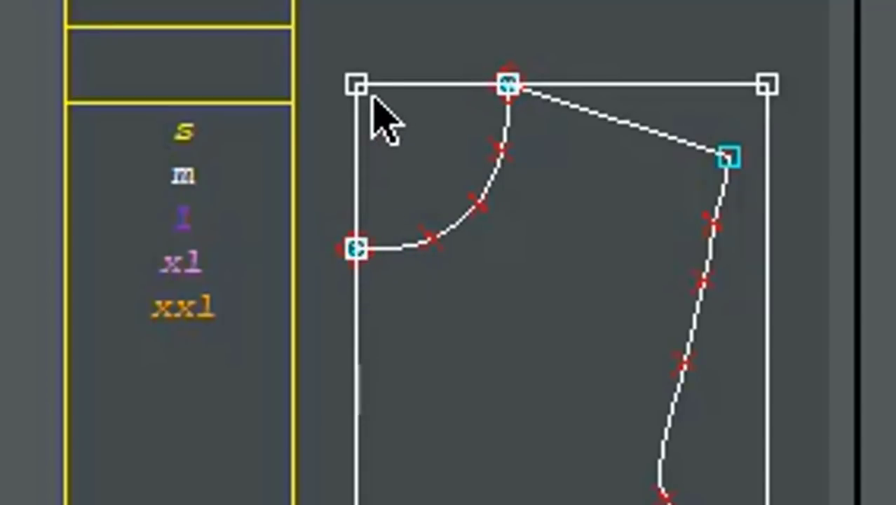
{"action": "left_click", "coordinate": [353, 246]}
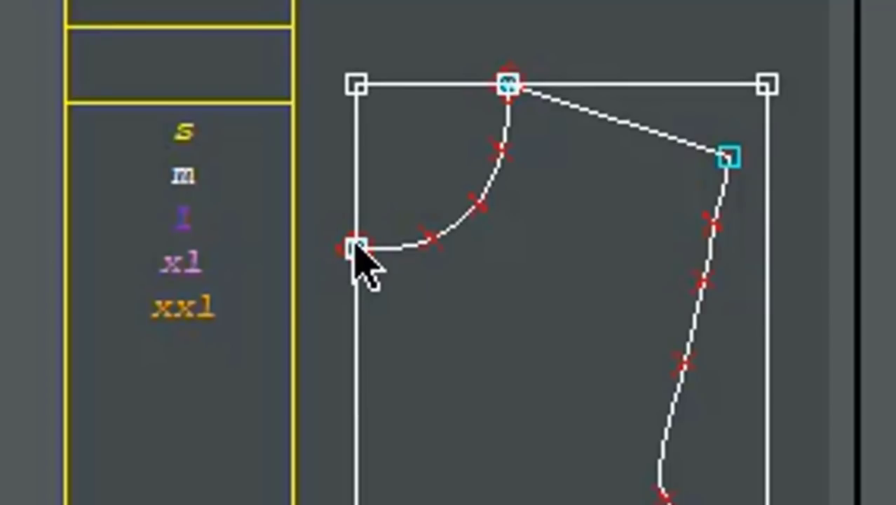
{"action": "left_click", "coordinate": [355, 247]}
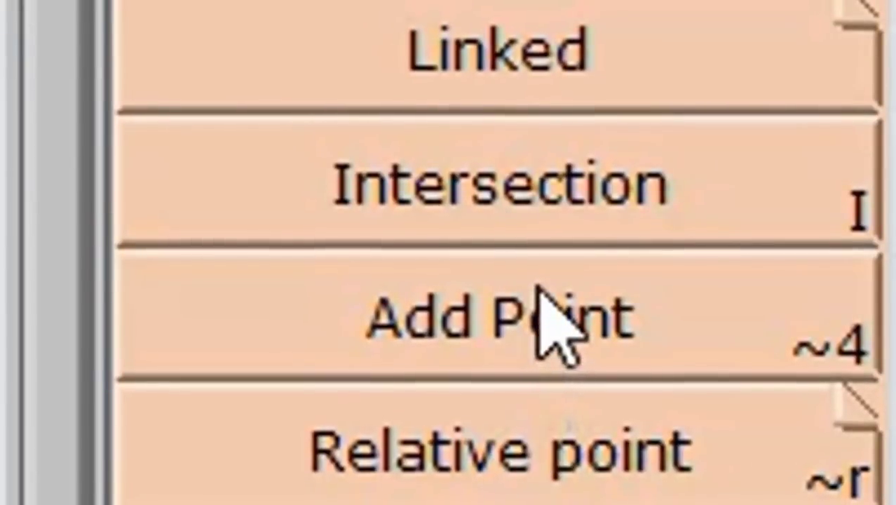
- Add a point on the block's left edge offset by dy -2.50 cm
{"action": "left_click", "coordinate": [539, 312]}
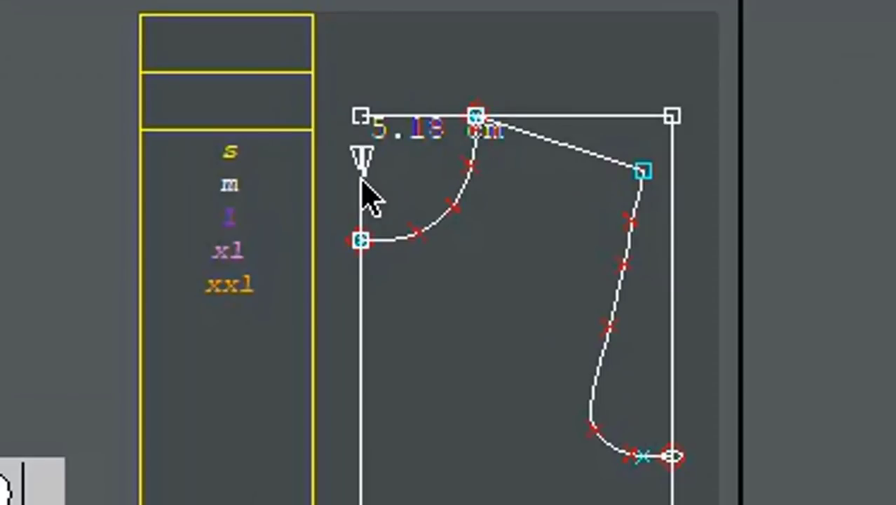
{"action": "left_click", "coordinate": [361, 179]}
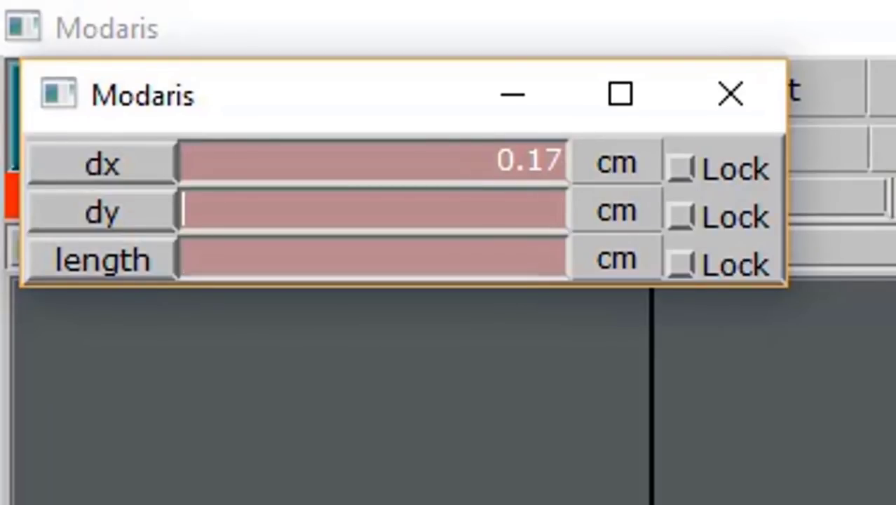
{"action": "left_click", "coordinate": [216, 211]}
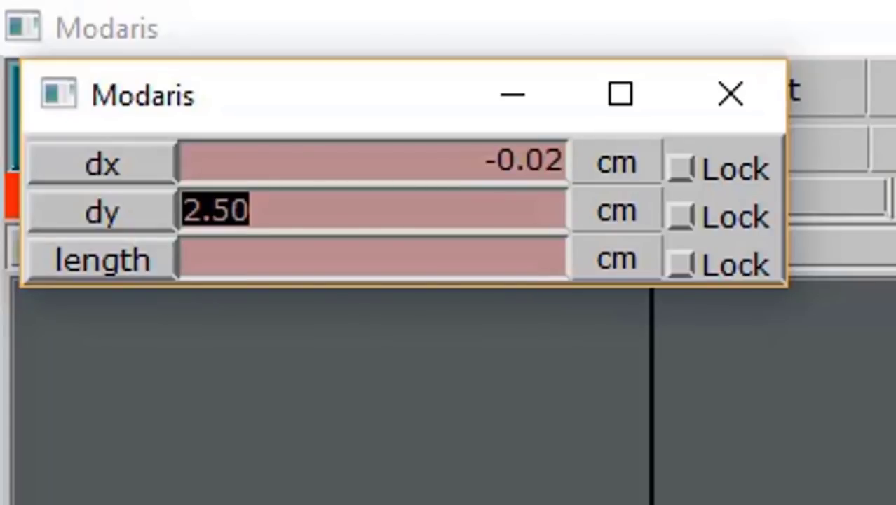
{"action": "type", "text": "-2."}
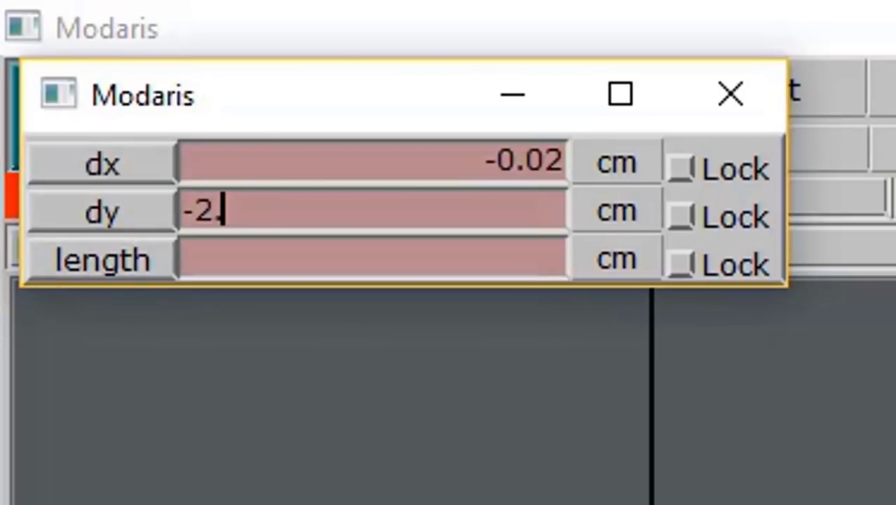
{"action": "type", "text": "5"}
{"action": "key", "text": "Tab"}
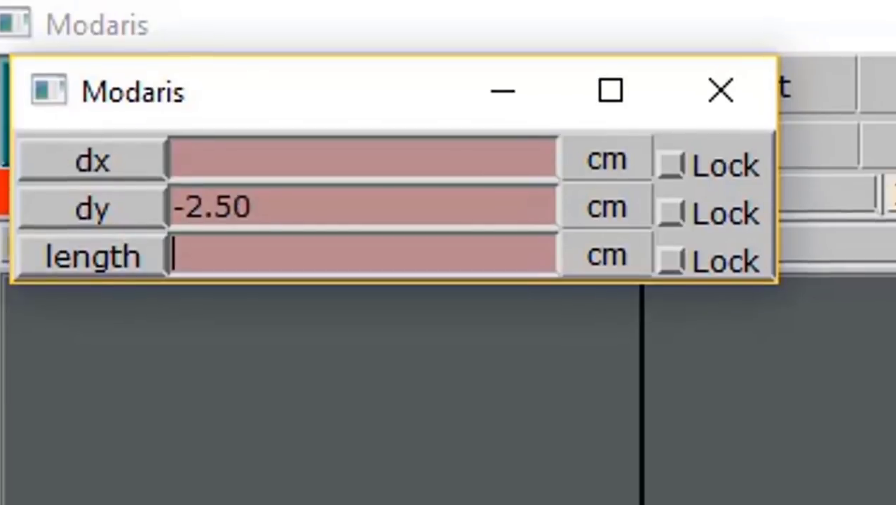
{"action": "key", "text": "Return"}
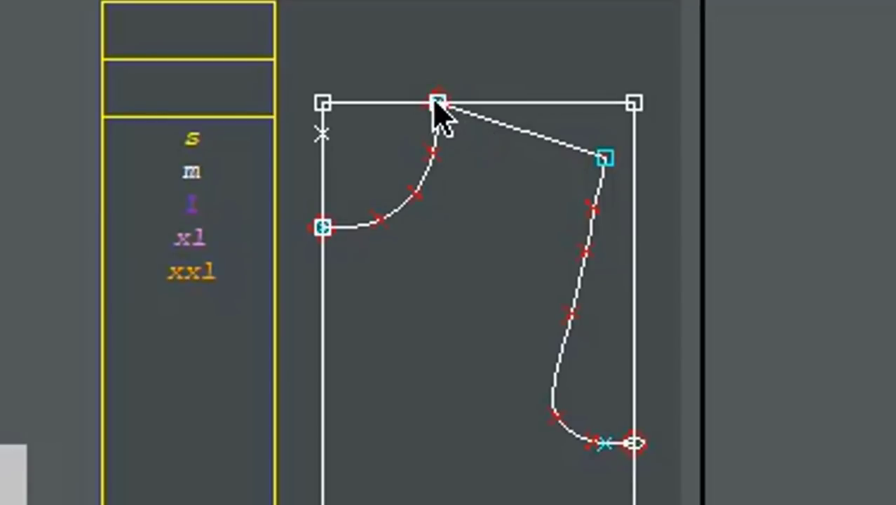
- Draw a neckline curve from the shoulder neck point through one curve point to the new point
{"action": "left_click", "coordinate": [436, 103]}
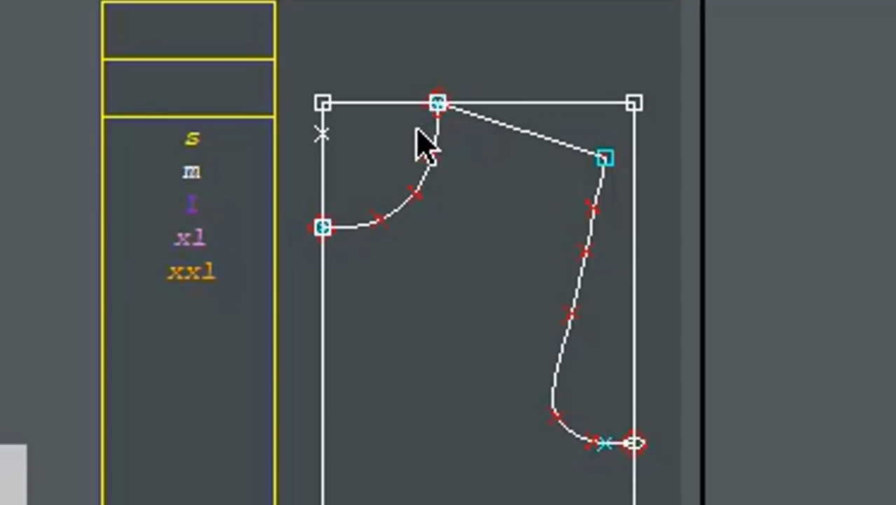
{"action": "left_click", "coordinate": [394, 136]}
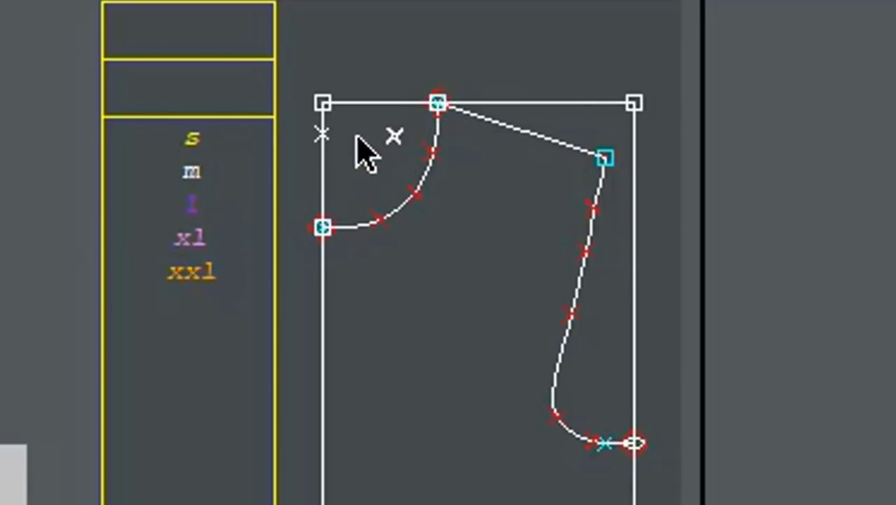
{"action": "left_click", "coordinate": [323, 134]}
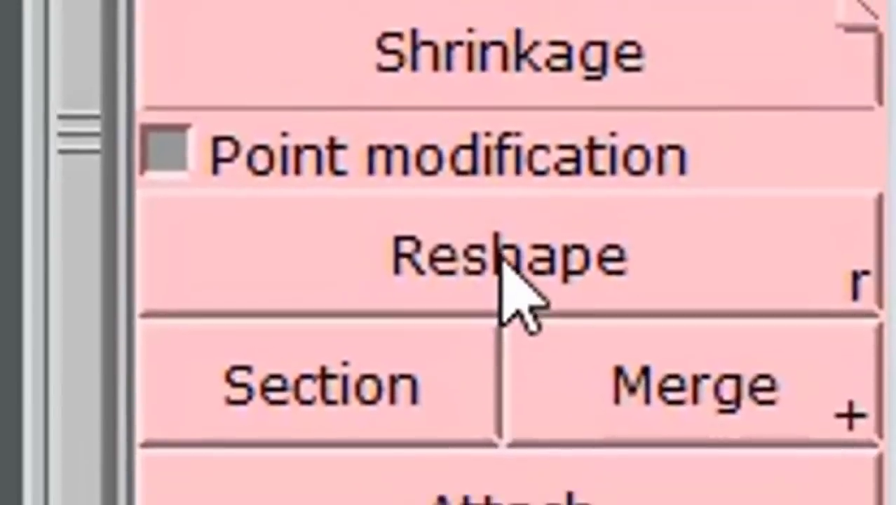
- Reshape the new back neckline by lifting its midpoint into a gentle arc
{"action": "left_click", "coordinate": [435, 189]}
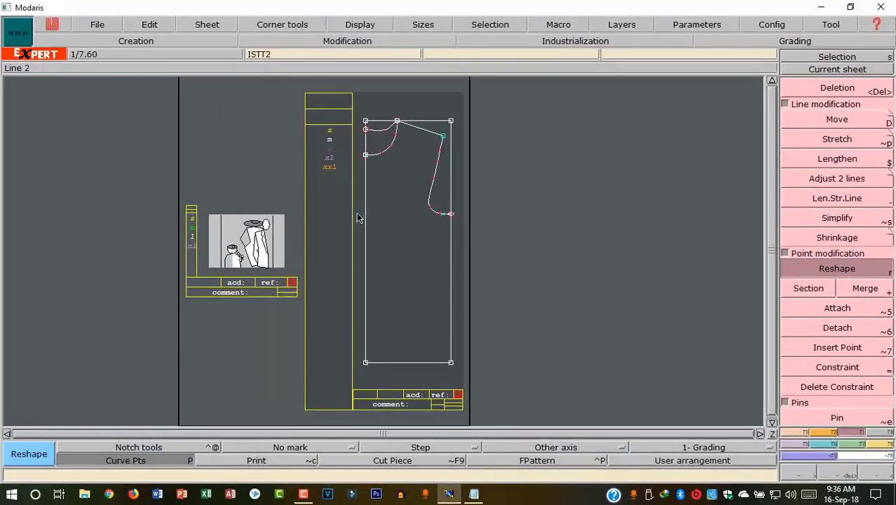
{"action": "left_click", "coordinate": [836, 475]}
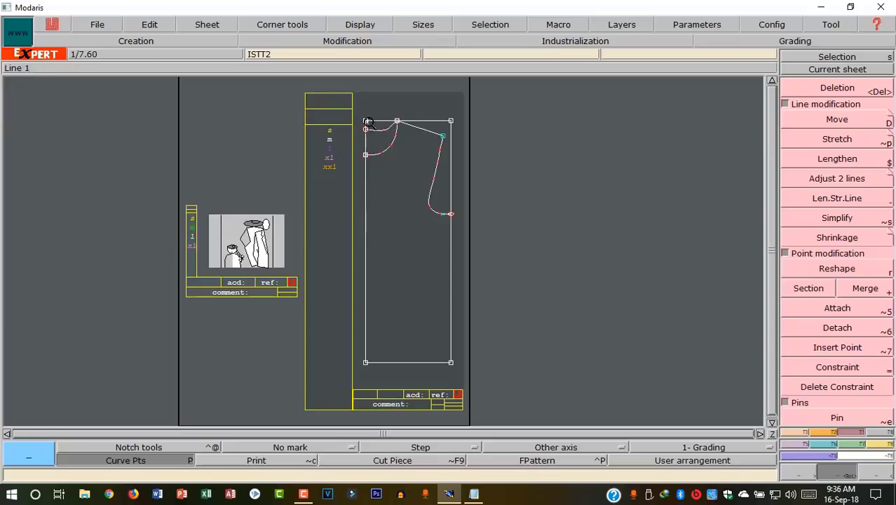
{"action": "left_click_drag", "start_coordinate": [357, 112], "coordinate": [406, 164]}
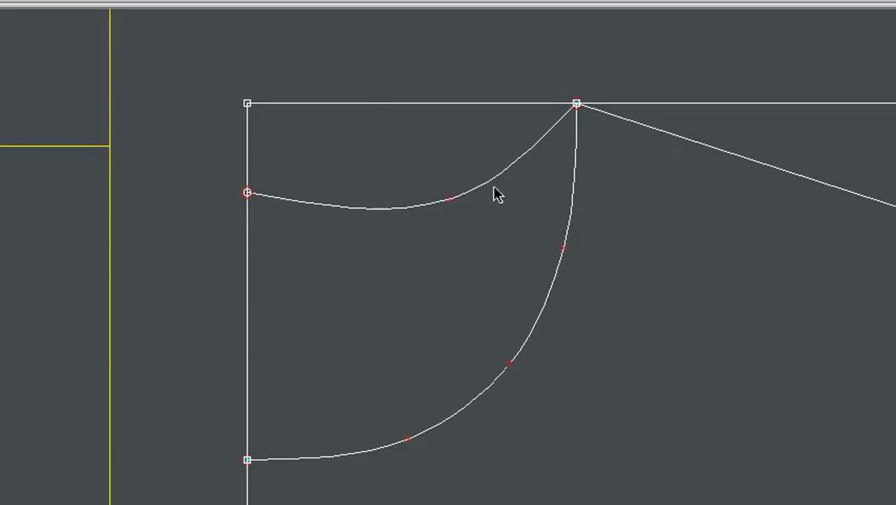
{"action": "left_click_drag", "start_coordinate": [450, 200], "coordinate": [446, 182]}
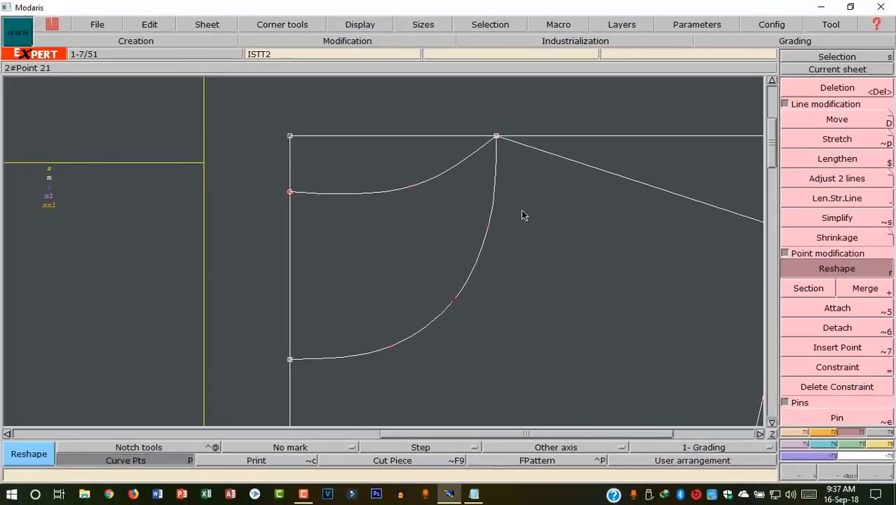
- Zoom out and recentre the view on sheet ISTT2
{"action": "key", "text": "Home"}
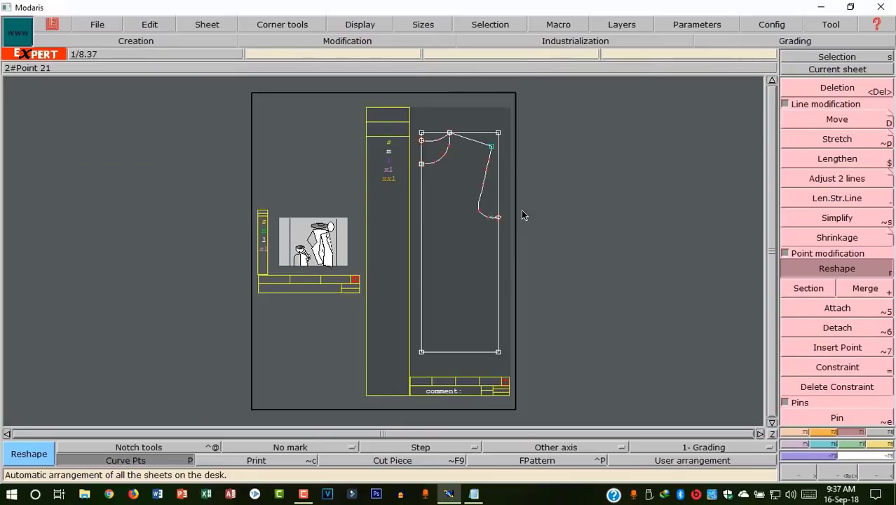
{"action": "left_click", "coordinate": [820, 74]}
{"action": "left_click", "coordinate": [365, 123]}
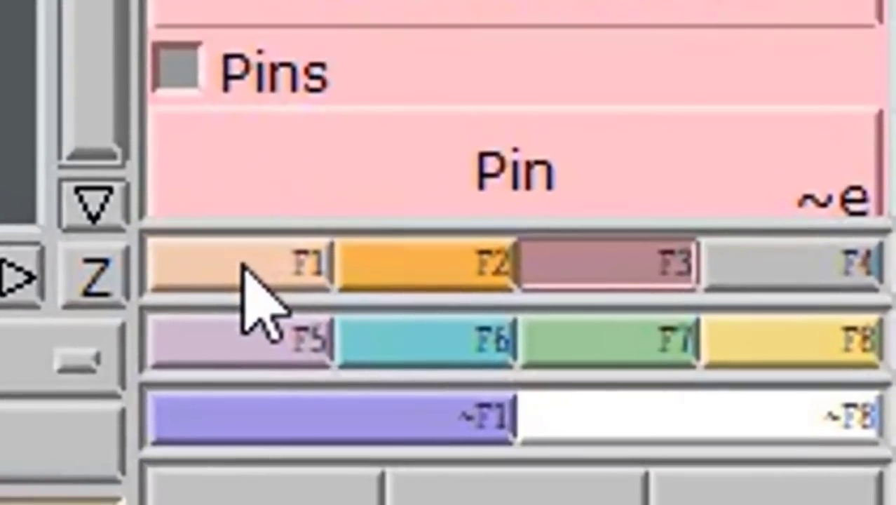
- Create a line parallel to the block's left edge at a distance of 19.50 cm
{"action": "left_click", "coordinate": [242, 265]}
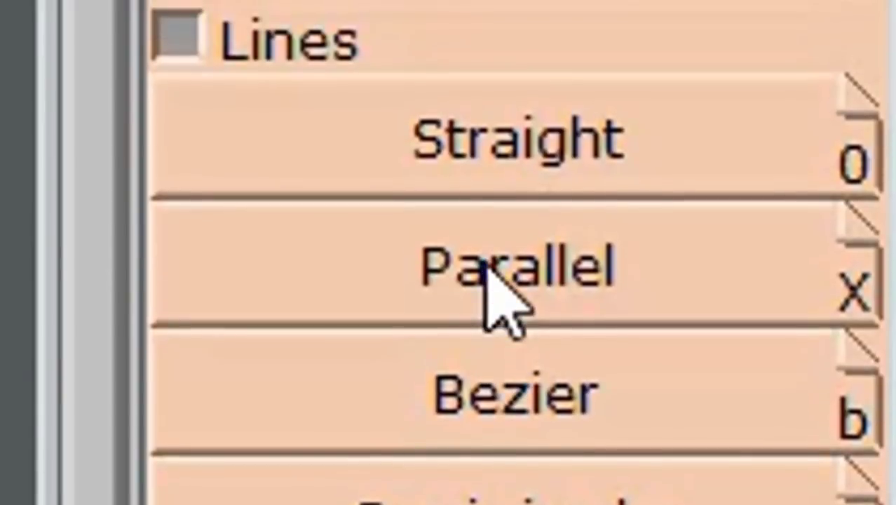
{"action": "left_click", "coordinate": [484, 265]}
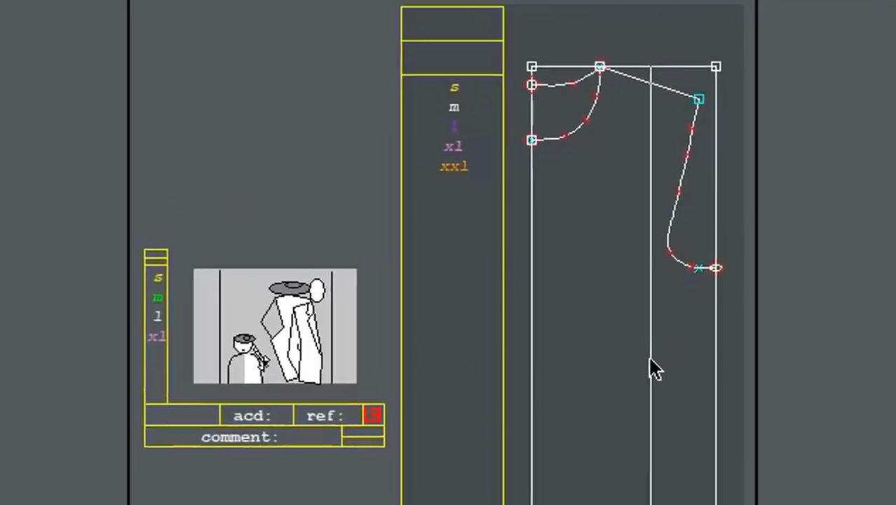
{"action": "left_click", "coordinate": [543, 297]}
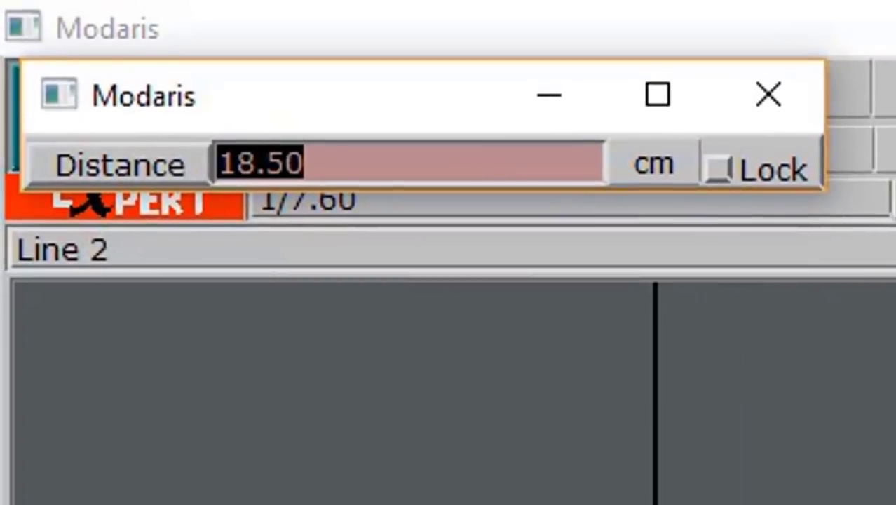
{"action": "key", "text": "BackSpace"}
{"action": "type", "text": "19."}
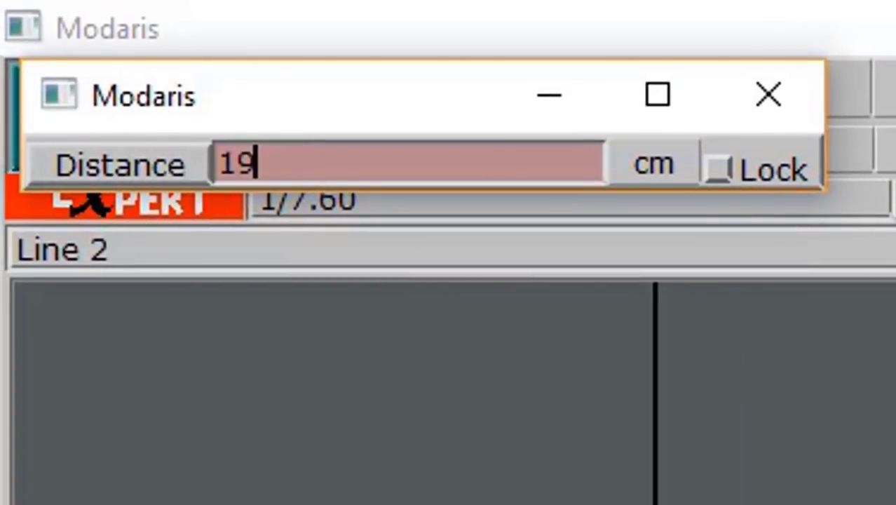
{"action": "type", "text": "5"}
{"action": "key", "text": "Return"}
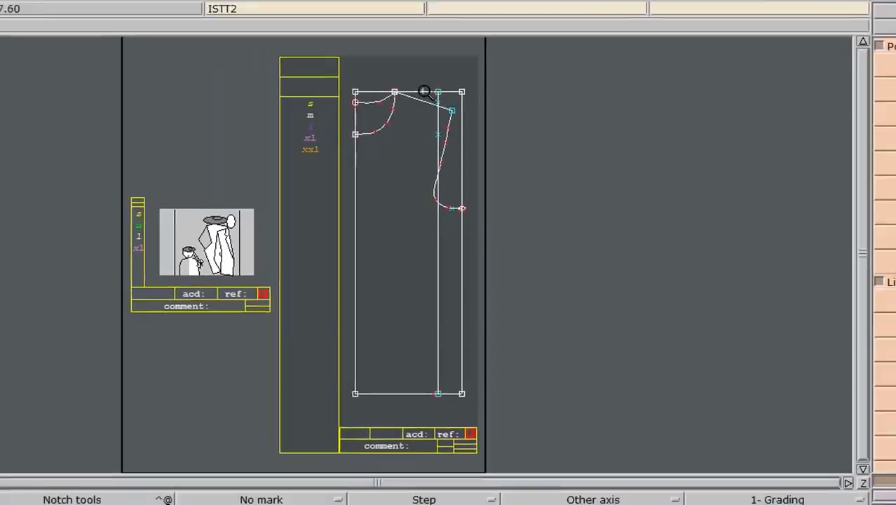
- Reshape the armhole curve smoothly and delete the 19.50 cm vertical construction line
{"action": "left_click_drag", "start_coordinate": [418, 86], "coordinate": [476, 235]}
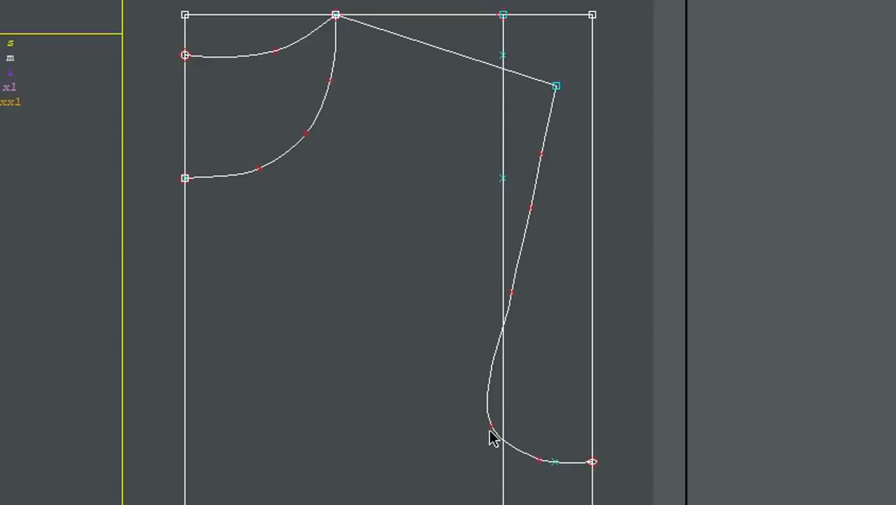
{"action": "left_click_drag", "start_coordinate": [490, 431], "coordinate": [505, 423]}
{"action": "left_click_drag", "start_coordinate": [514, 298], "coordinate": [518, 294]}
{"action": "left_click_drag", "start_coordinate": [534, 219], "coordinate": [548, 158]}
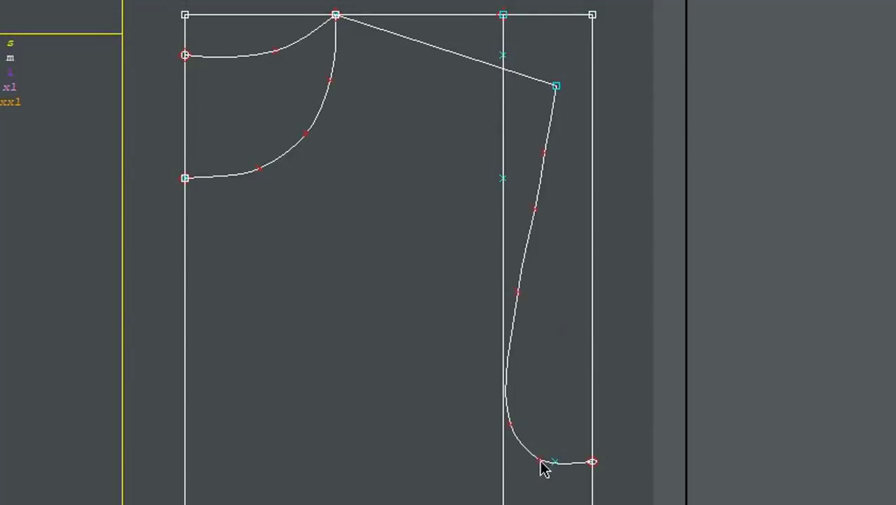
{"action": "left_click_drag", "start_coordinate": [540, 465], "coordinate": [539, 467]}
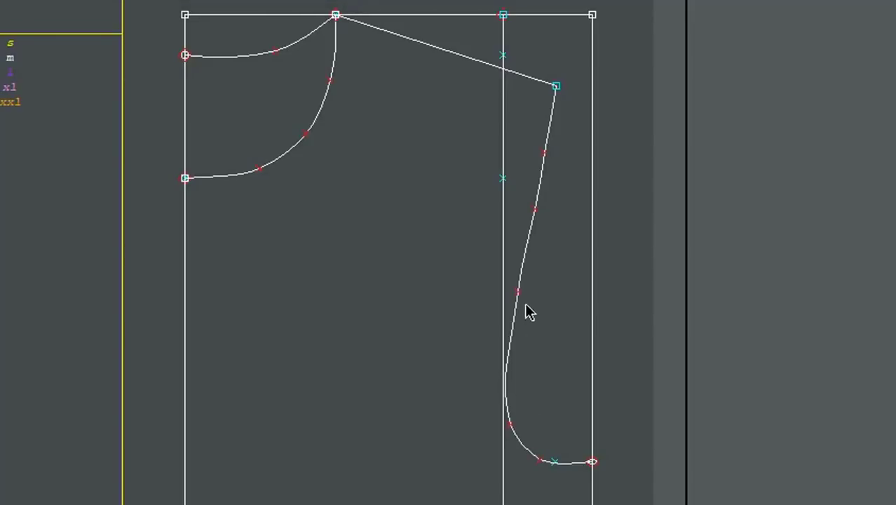
{"action": "left_click_drag", "start_coordinate": [520, 301], "coordinate": [538, 259]}
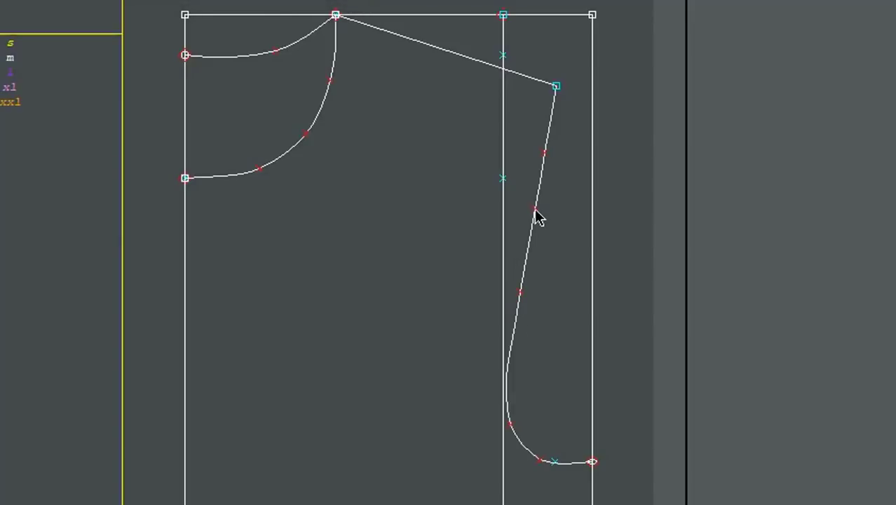
{"action": "left_click_drag", "start_coordinate": [536, 217], "coordinate": [545, 161]}
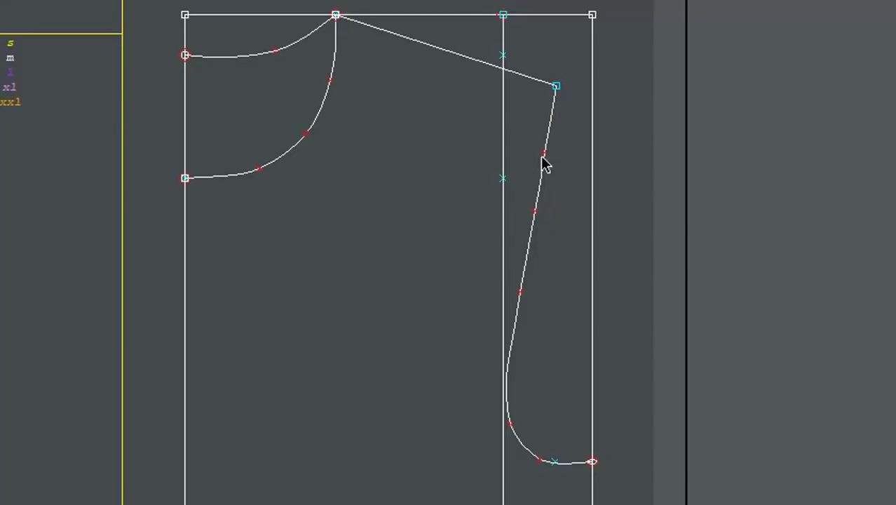
{"action": "left_click_drag", "start_coordinate": [510, 425], "coordinate": [509, 423]}
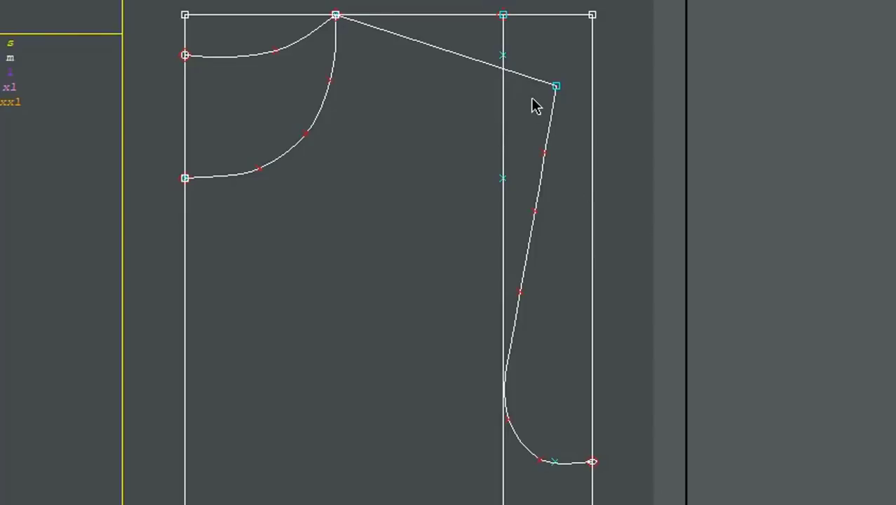
{"action": "left_click", "coordinate": [503, 150]}
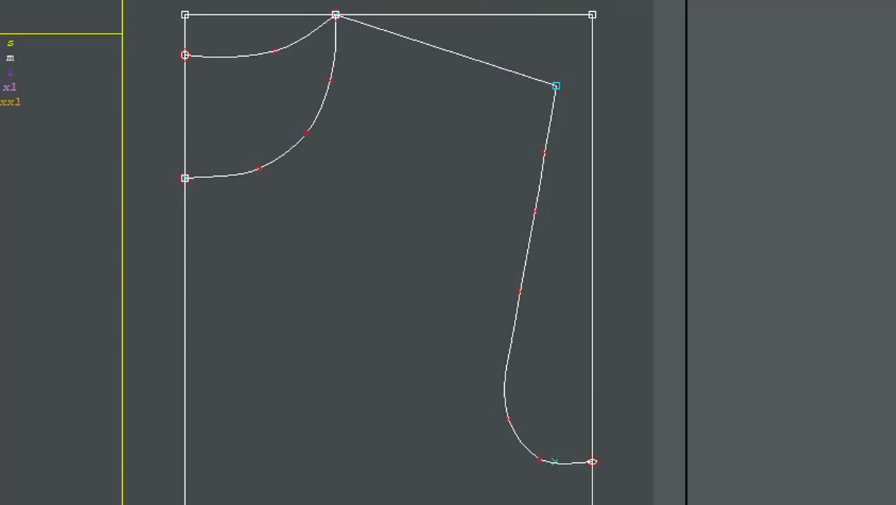
- Extract the reshaped bodice outline as a new piece using Piece > Seam
{"action": "key", "text": "f"}
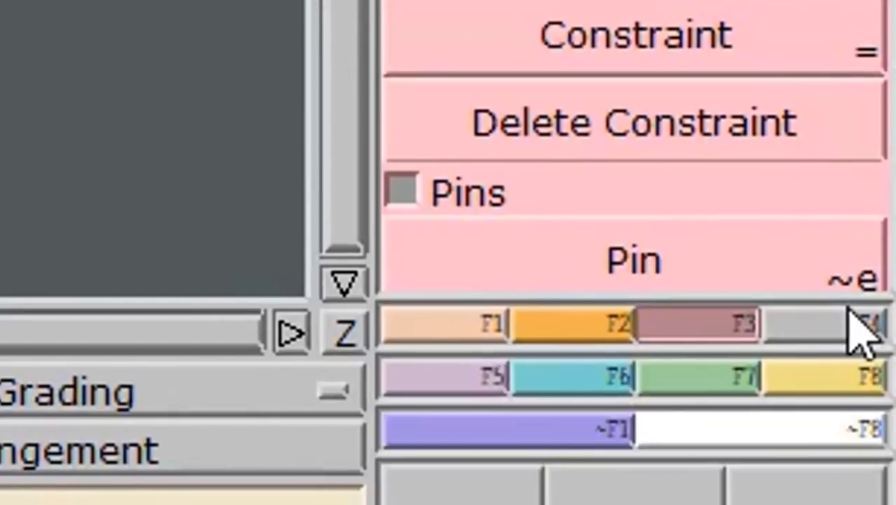
{"action": "left_click", "coordinate": [852, 316]}
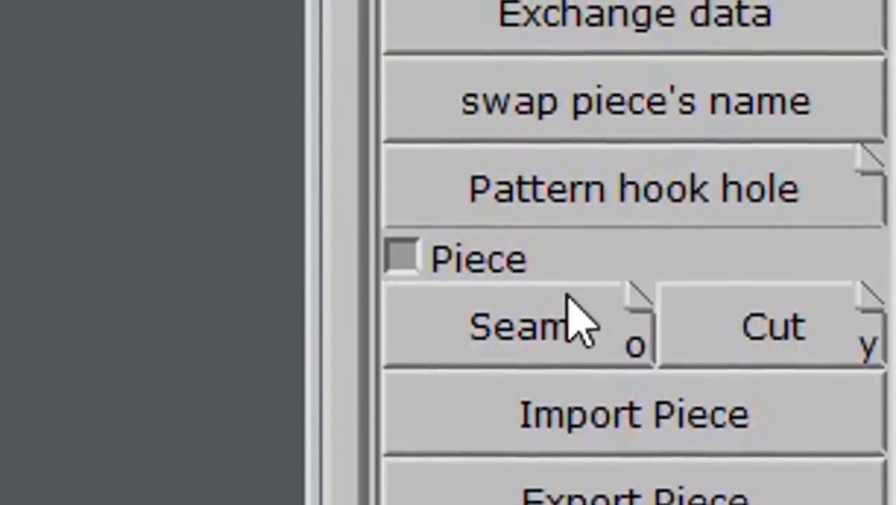
{"action": "left_click", "coordinate": [575, 319]}
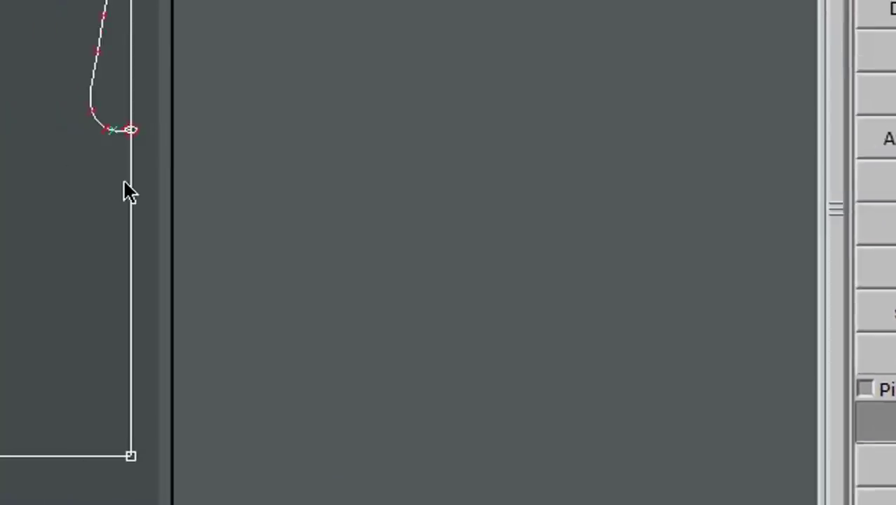
{"action": "left_click", "coordinate": [279, 274]}
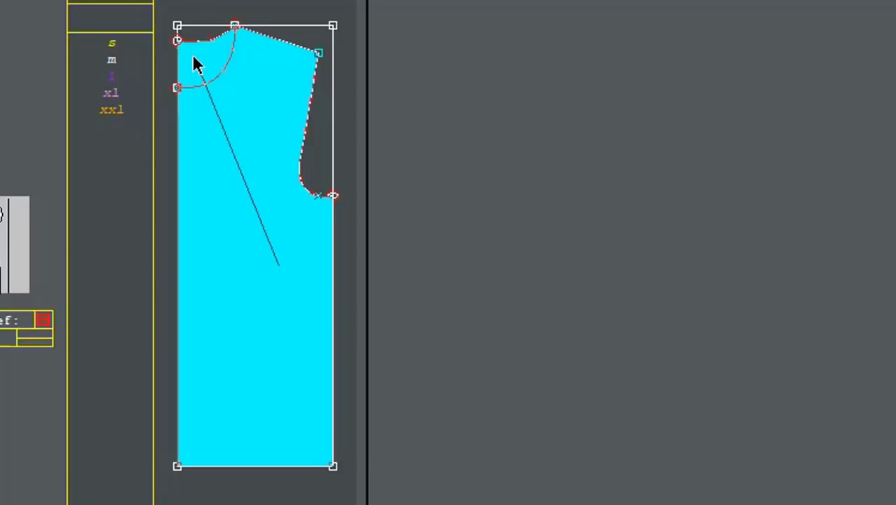
{"action": "left_click", "coordinate": [197, 65]}
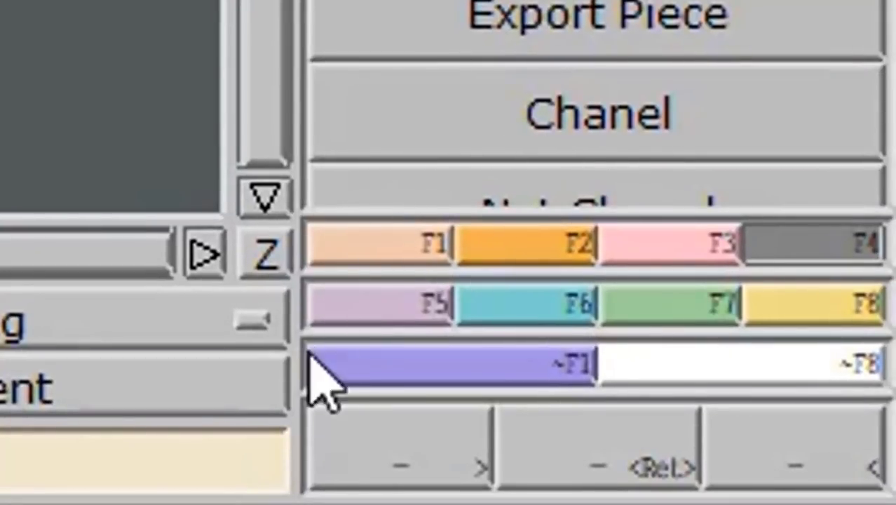
- Mirror the bodice piece with Sym2Pts about the axis through its top-left and bottom-left points
{"action": "left_click", "coordinate": [356, 303]}
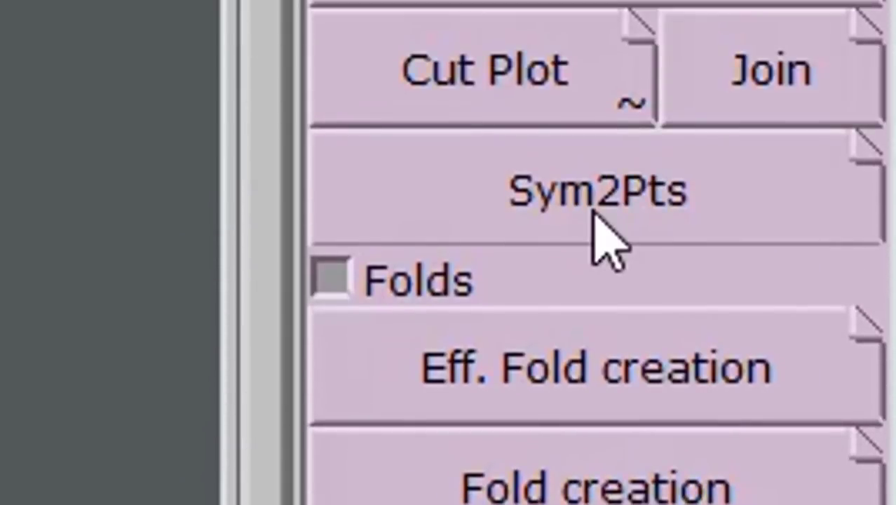
{"action": "left_click", "coordinate": [599, 238]}
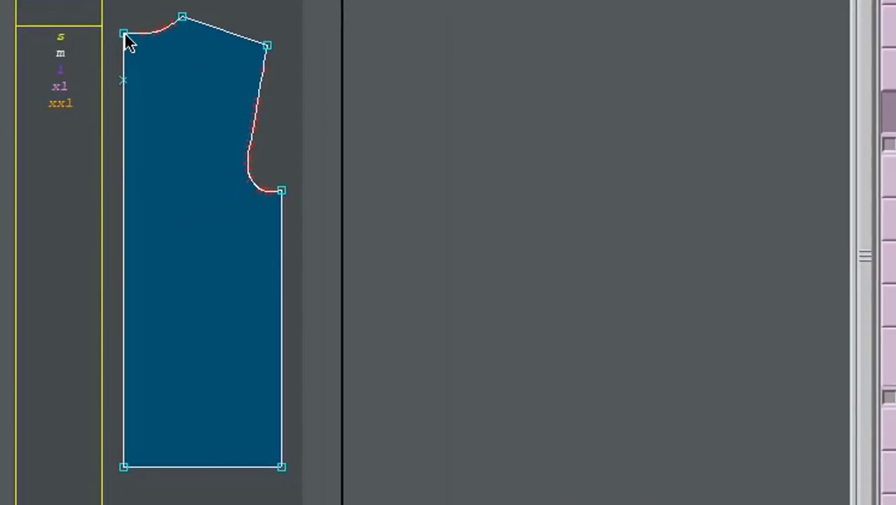
{"action": "left_click", "coordinate": [124, 33]}
{"action": "left_click", "coordinate": [122, 466]}
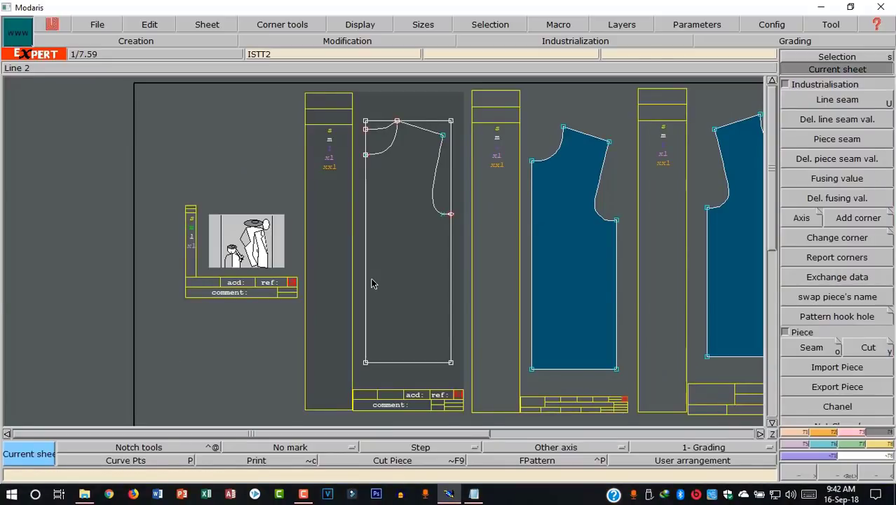
- Create a new sheet with Sheet > New sheet, place it, and accept the name ISTT6
{"action": "left_click", "coordinate": [215, 25]}
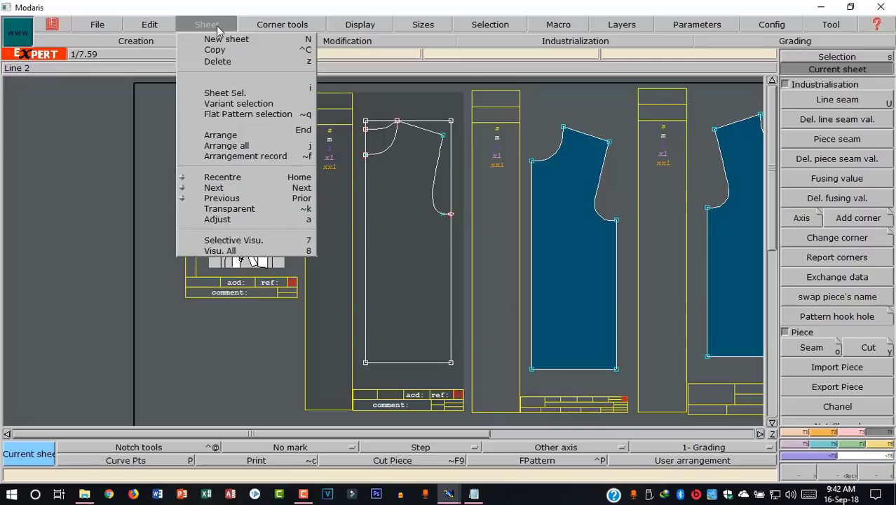
{"action": "left_click", "coordinate": [217, 40]}
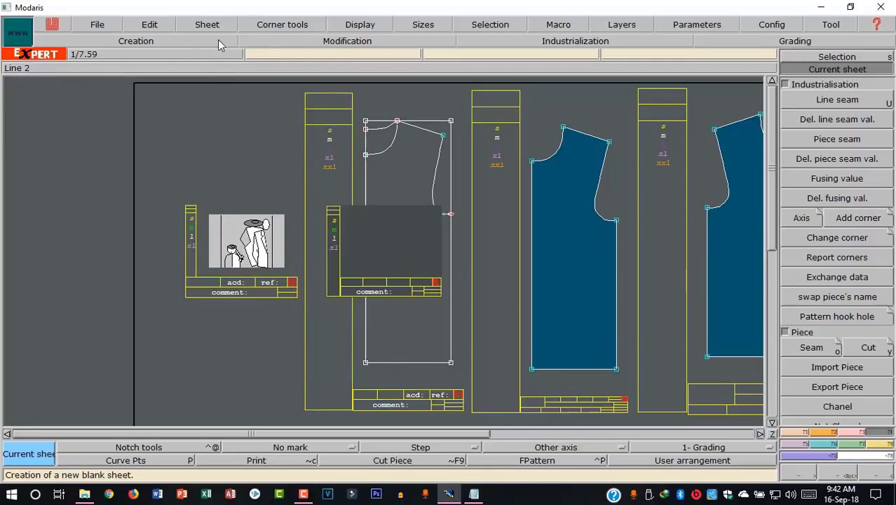
{"action": "left_click", "coordinate": [417, 240]}
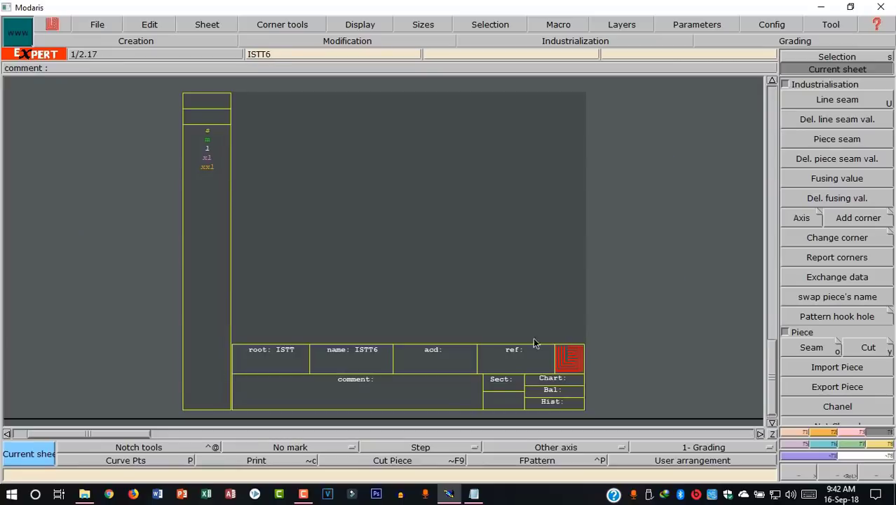
{"action": "key", "text": "Return"}
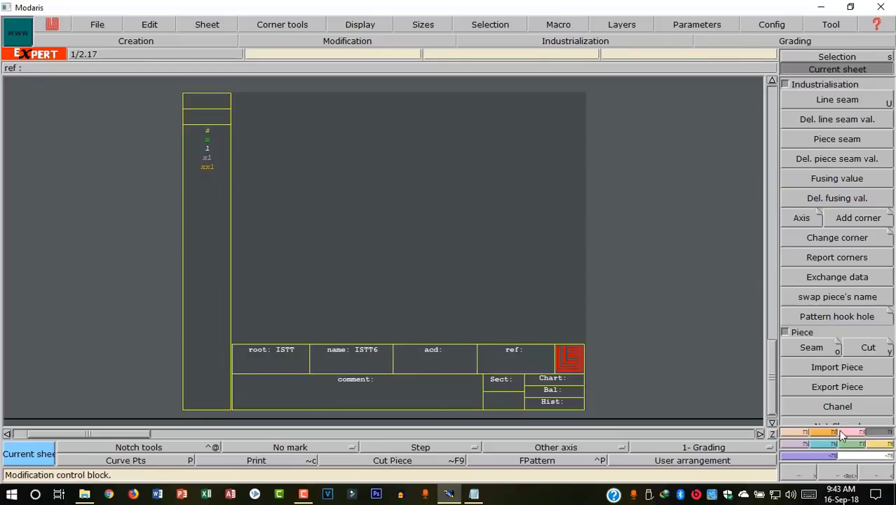
- Draw a rectangle of width 19.50 cm and height 21 cm on sheet ISTT6
{"action": "left_click", "coordinate": [833, 433]}
{"action": "left_click", "coordinate": [836, 379]}
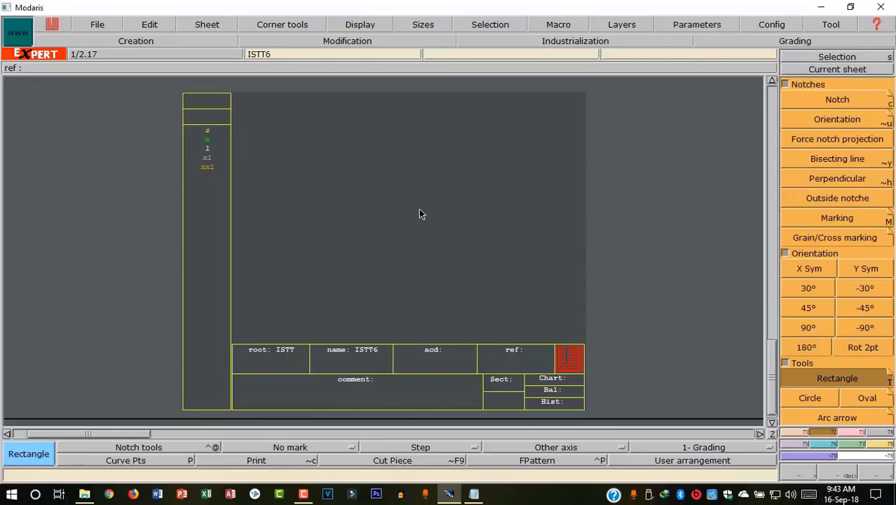
{"action": "left_click", "coordinate": [403, 223]}
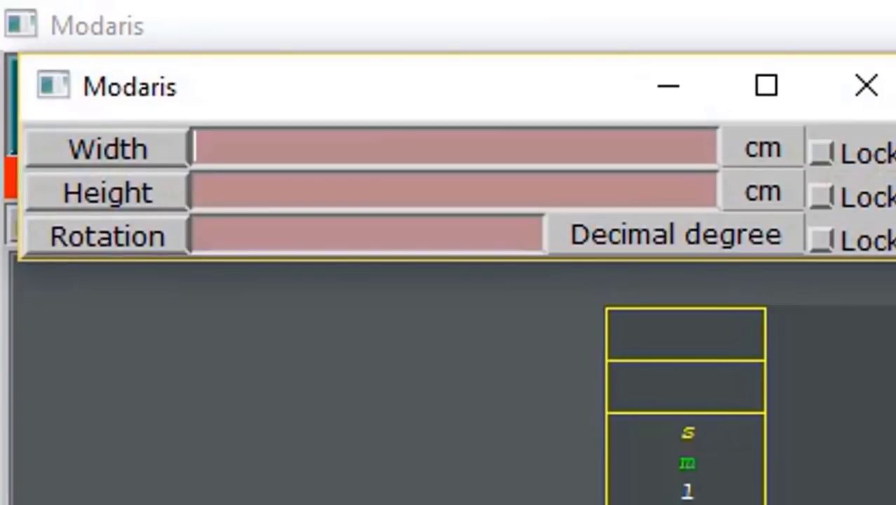
{"action": "type", "text": "19."}
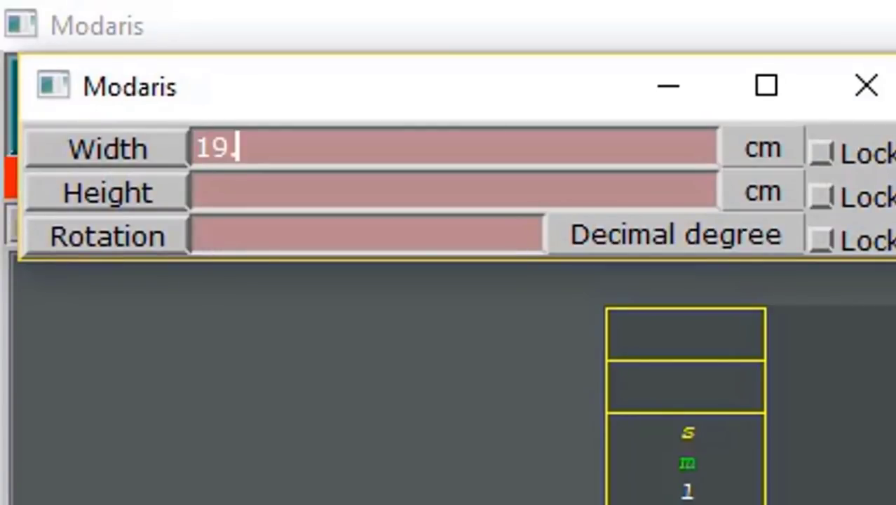
{"action": "type", "text": "50"}
{"action": "key", "text": "Tab"}
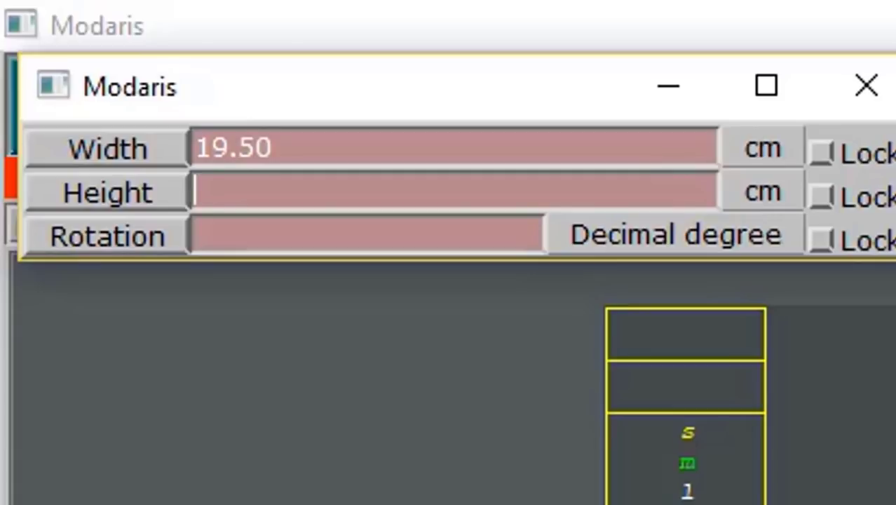
{"action": "type", "text": "21"}
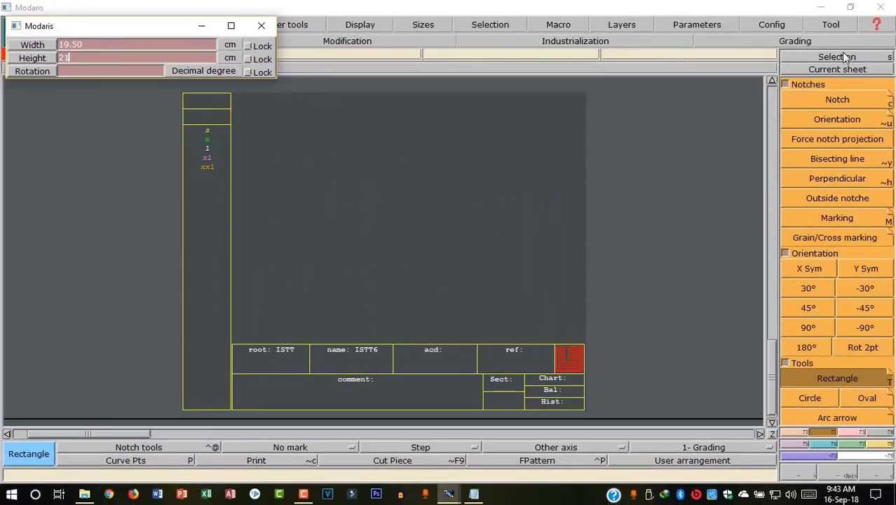
{"action": "key", "text": "Return"}
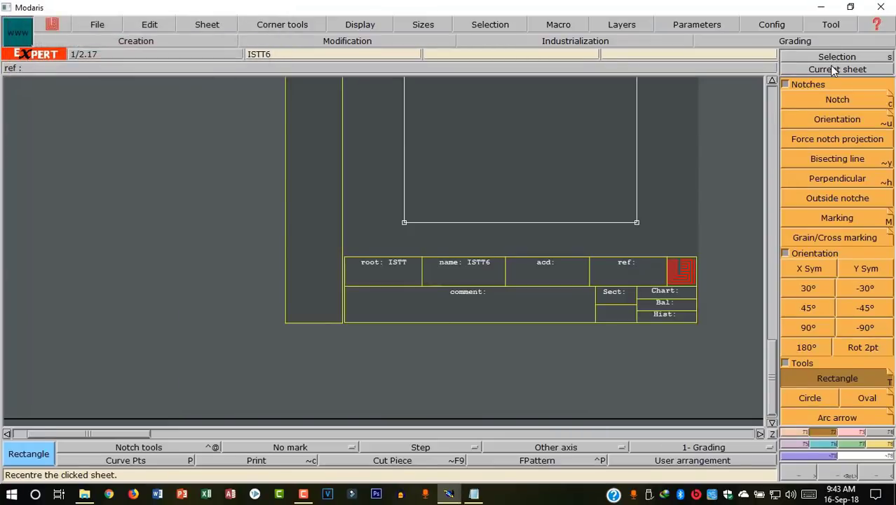
- Recentre the view on sheet ISTT6
{"action": "left_click", "coordinate": [832, 70]}
{"action": "left_click", "coordinate": [345, 262]}
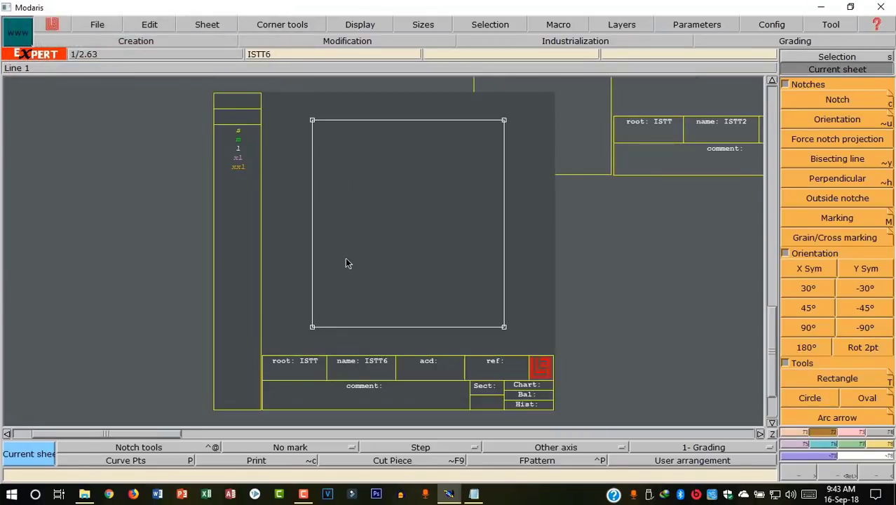
{"action": "left_click", "coordinate": [346, 259]}
{"action": "left_click", "coordinate": [107, 340]}
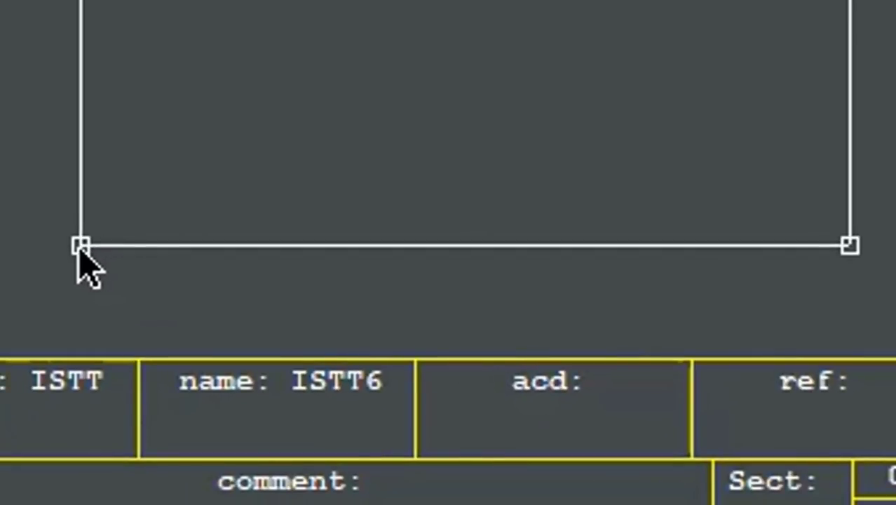
- Place a point on the rectangle's bottom edge at a 17 cm horizontal distance
{"action": "left_click_drag", "start_coordinate": [81, 245], "coordinate": [711, 244]}
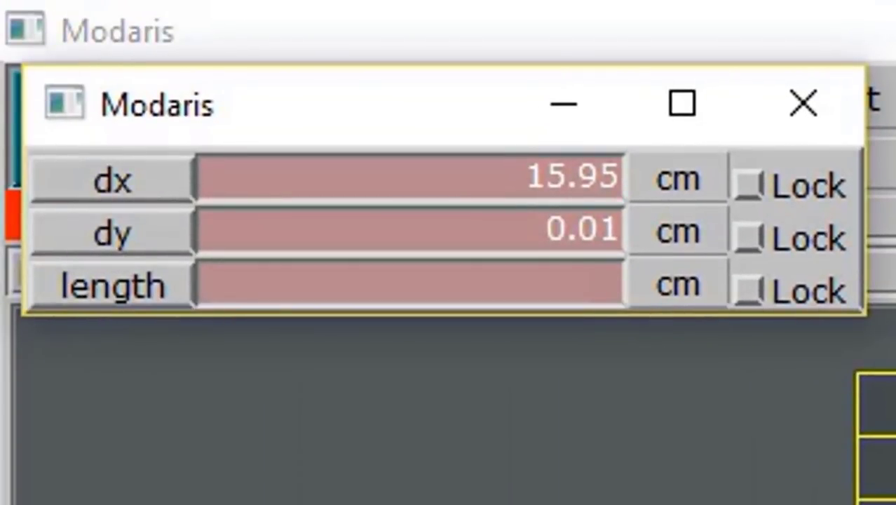
{"action": "key", "text": "BackSpace"}
{"action": "key", "text": "BackSpace"}
{"action": "key", "text": "BackSpace"}
{"action": "key", "text": "BackSpace"}
{"action": "key", "text": "BackSpace"}
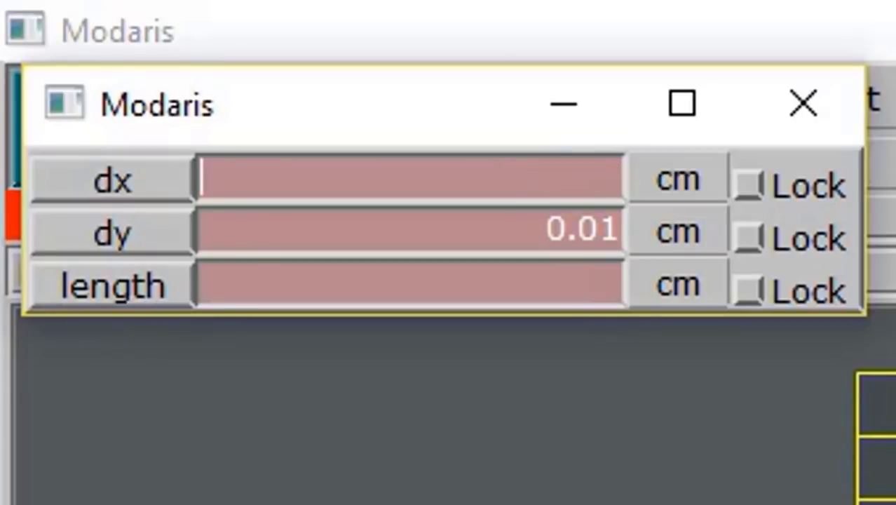
{"action": "type", "text": "17"}
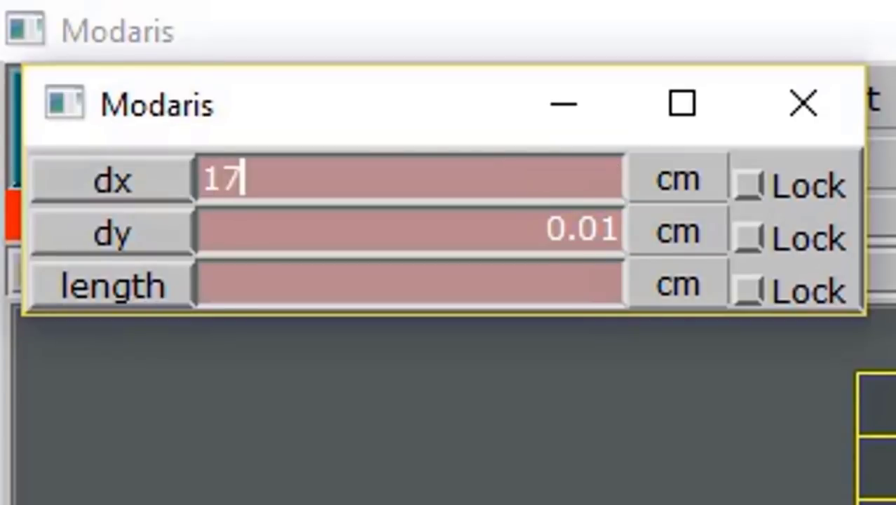
{"action": "key", "text": "Tab"}
{"action": "key", "text": "Tab"}
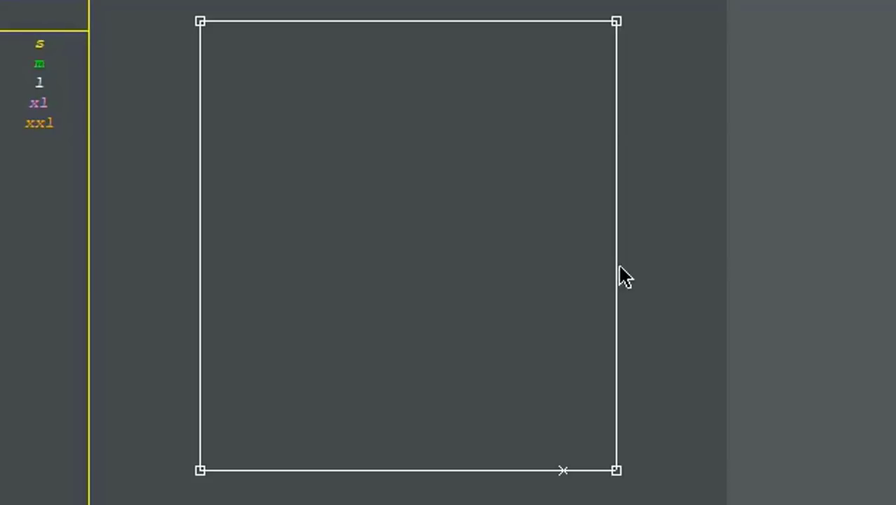
- Add a right-edge point at dx 17, dy -12.5 and join it to the bottom-edge point with a straight line
{"action": "left_click", "coordinate": [615, 22]}
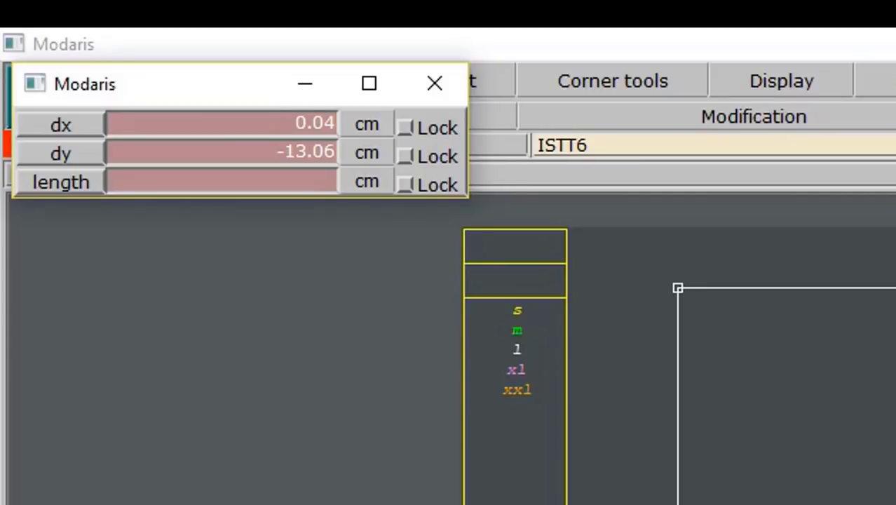
{"action": "type", "text": "17"}
{"action": "key", "text": "Return"}
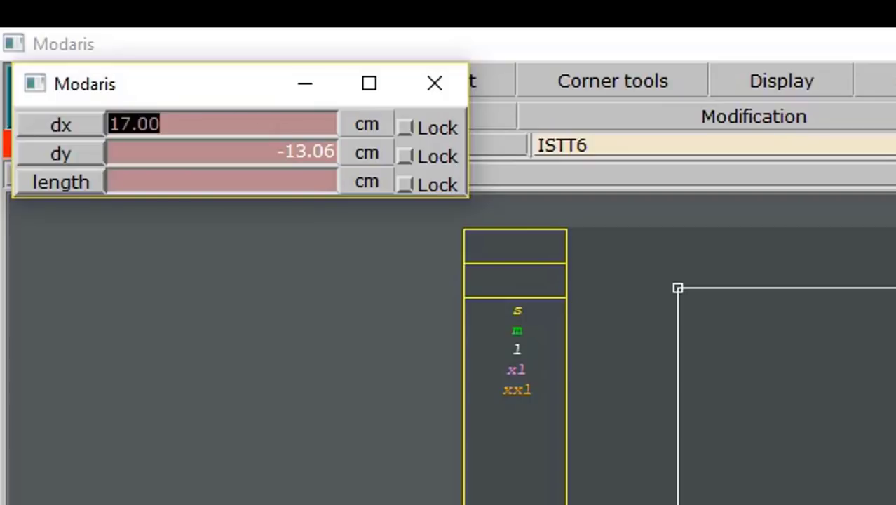
{"action": "key", "text": "Delete"}
{"action": "key", "text": "Tab"}
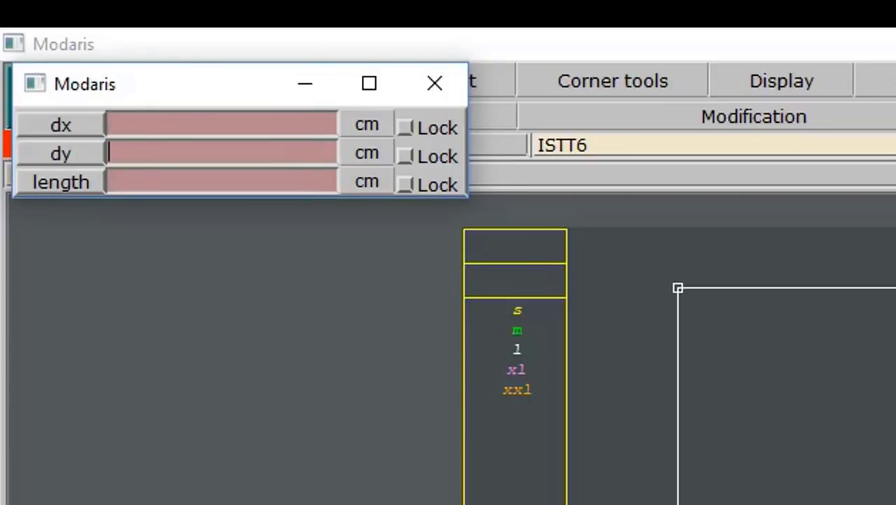
{"action": "type", "text": "-12.5"}
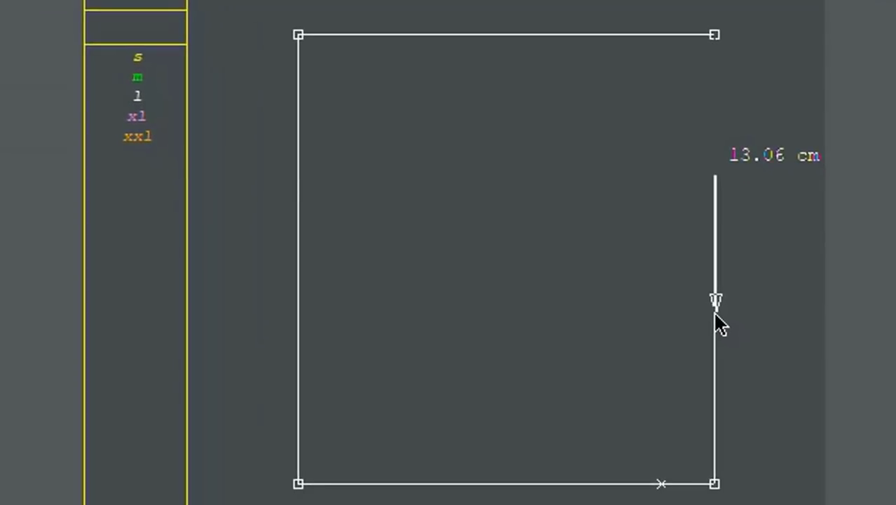
{"action": "key", "text": "Return"}
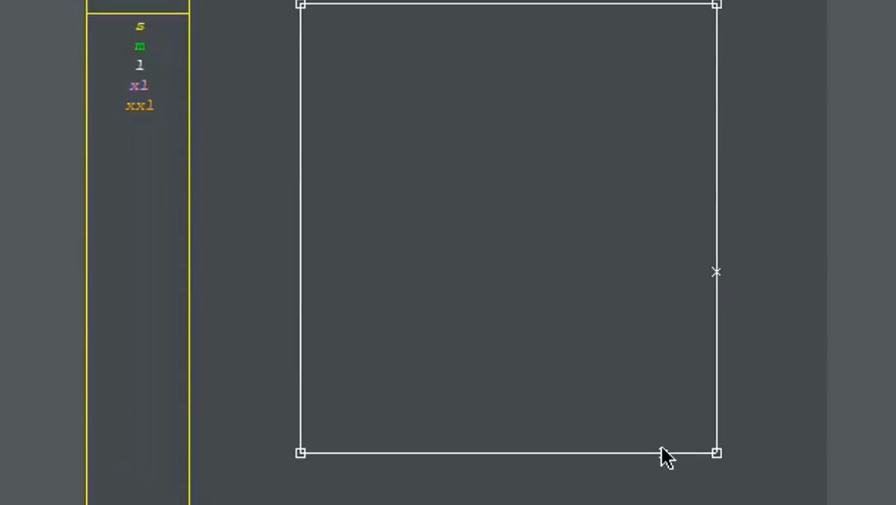
{"action": "left_click", "coordinate": [716, 272]}
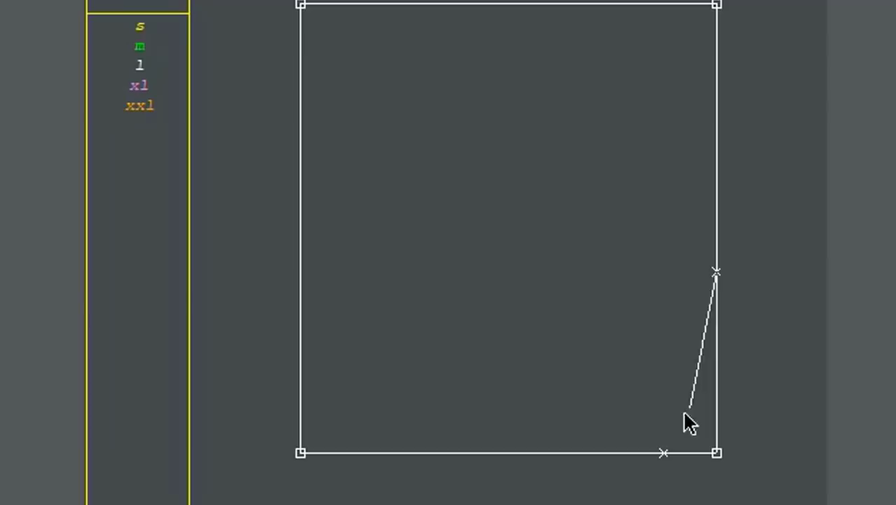
{"action": "left_click", "coordinate": [663, 453]}
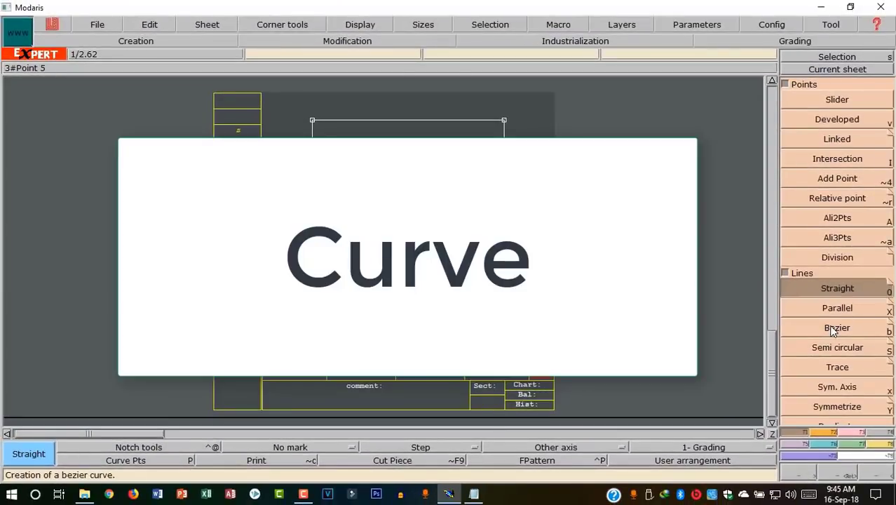
- Draw an S-shaped Bezier sleeve-cap curve from the top-left corner through control points to the right-edge point
{"action": "left_click", "coordinate": [833, 329]}
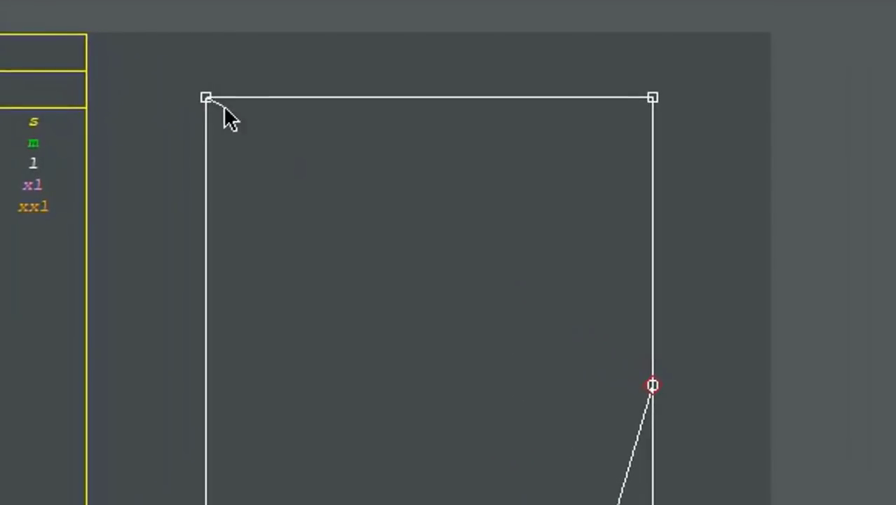
{"action": "left_click", "coordinate": [297, 117]}
{"action": "left_click", "coordinate": [337, 127]}
{"action": "left_click", "coordinate": [349, 132]}
{"action": "left_click", "coordinate": [485, 165]}
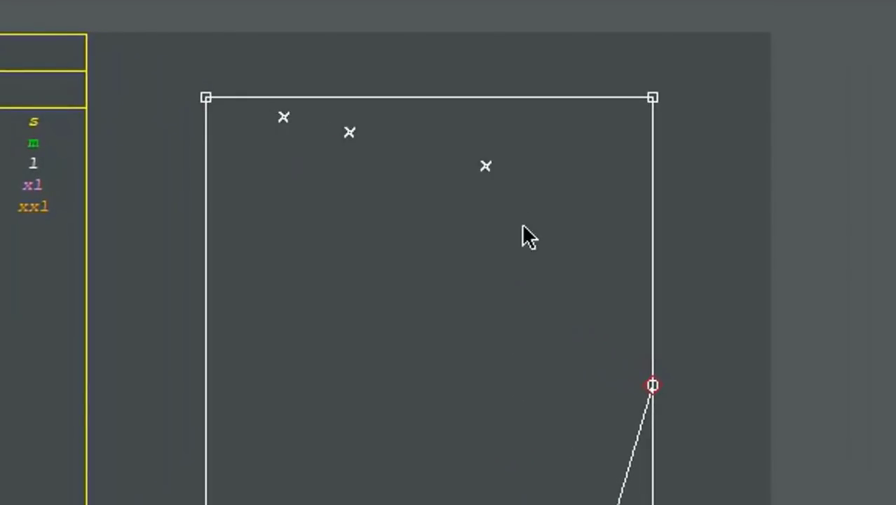
{"action": "left_click", "coordinate": [537, 236]}
{"action": "left_click", "coordinate": [577, 314]}
{"action": "left_click", "coordinate": [641, 390]}
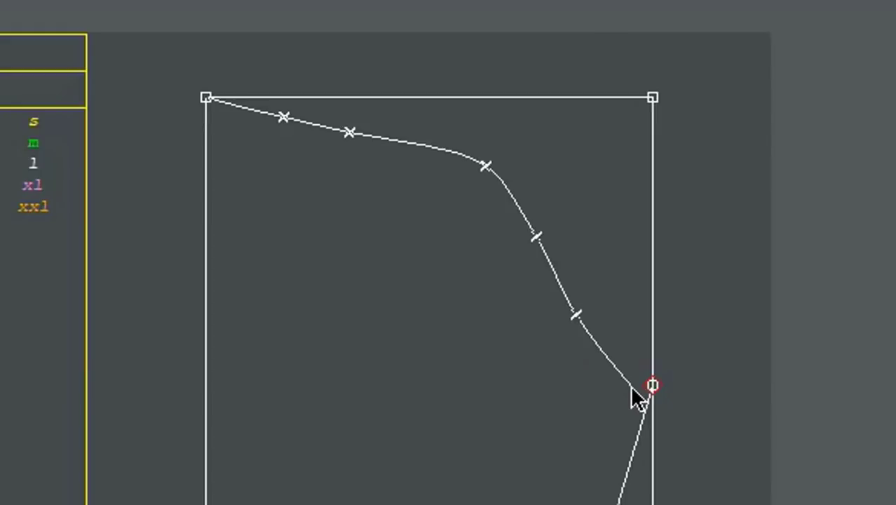
{"action": "left_click", "coordinate": [602, 358]}
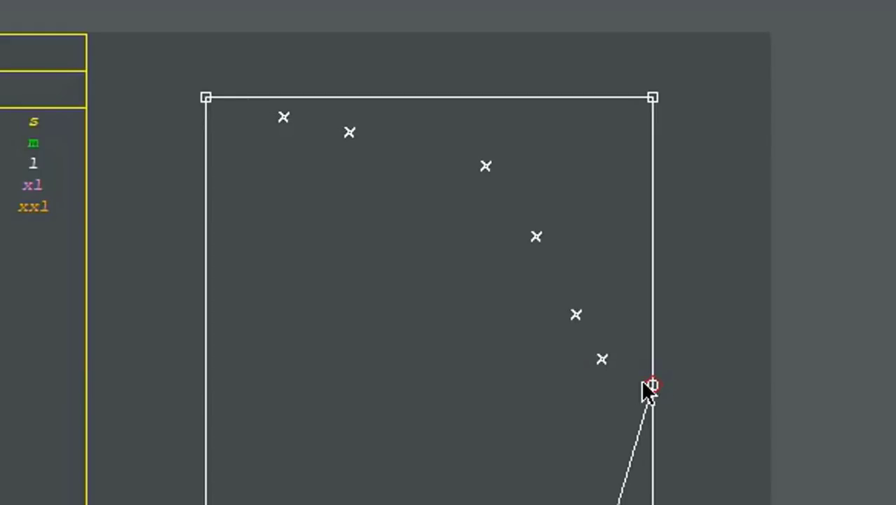
{"action": "left_click", "coordinate": [652, 385]}
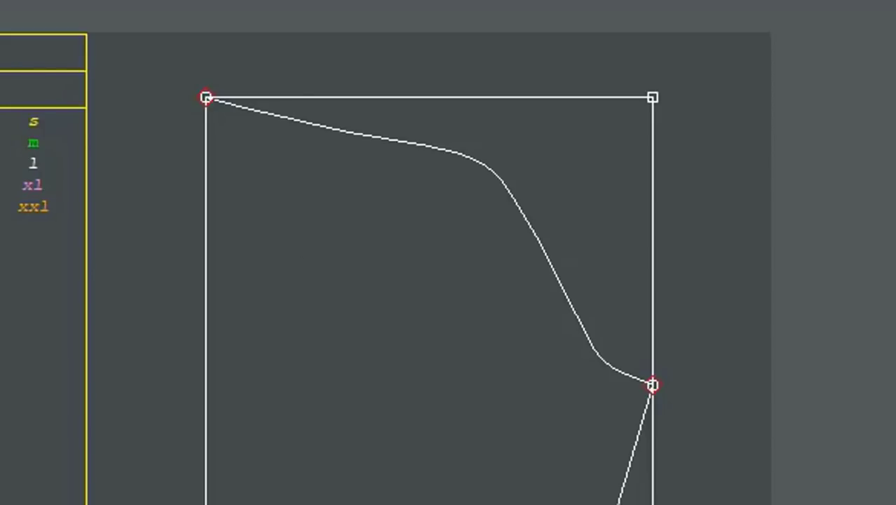
- Drag the sleeve-cap curve into a smoother sweep, then show all pattern pieces on the desk
{"action": "left_click_drag", "start_coordinate": [356, 143], "coordinate": [575, 224]}
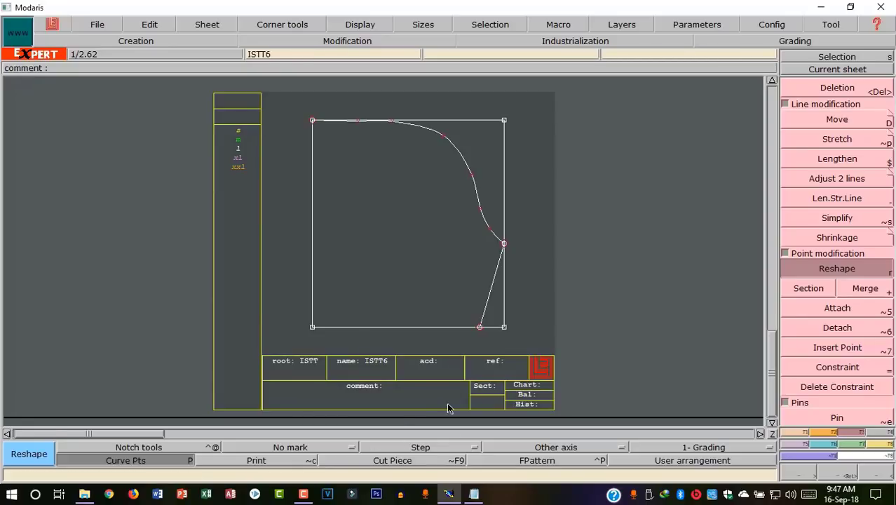
{"action": "left_click", "coordinate": [546, 363]}
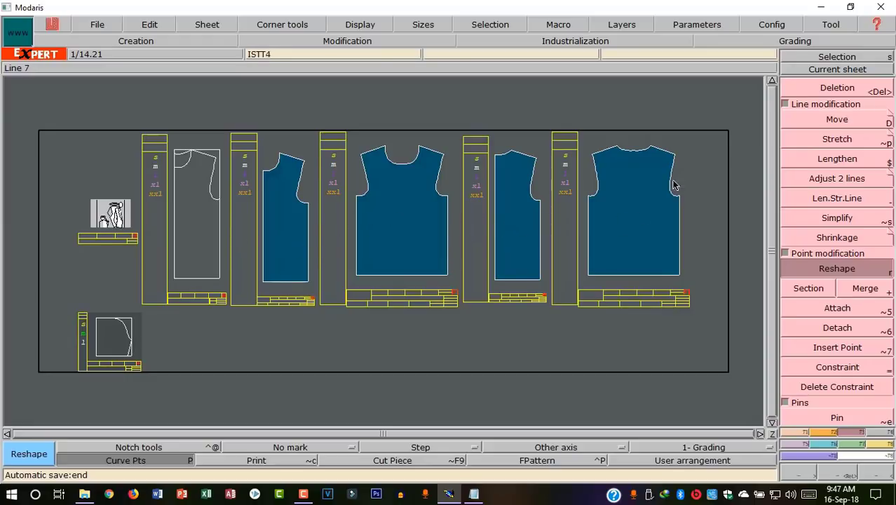
{"action": "left_click", "coordinate": [834, 69]}
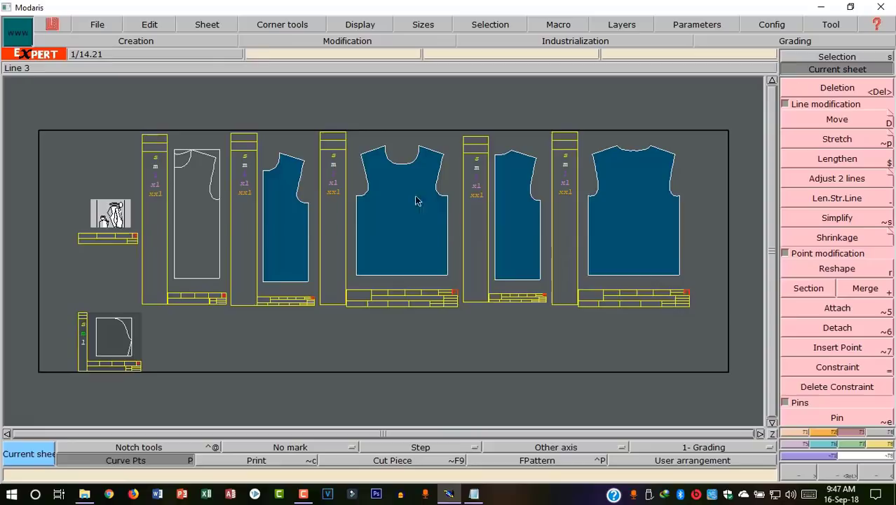
{"action": "left_click", "coordinate": [289, 218]}
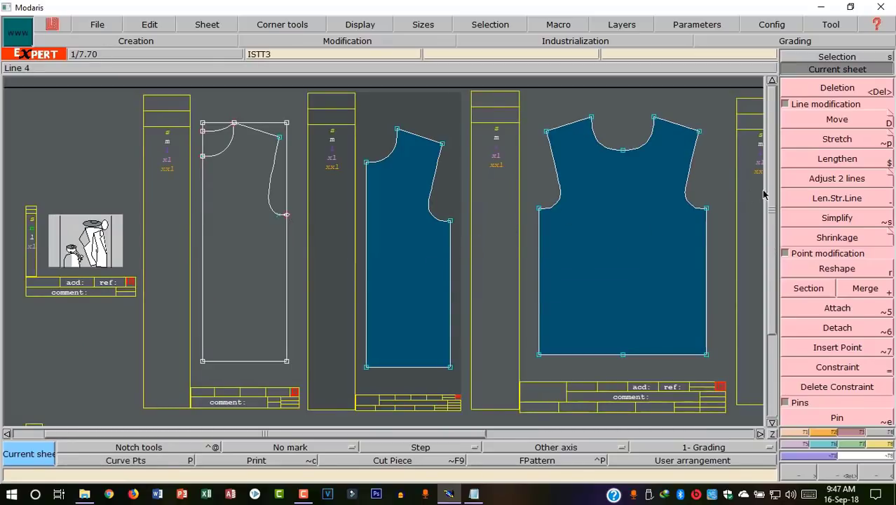
{"action": "left_click", "coordinate": [833, 161]}
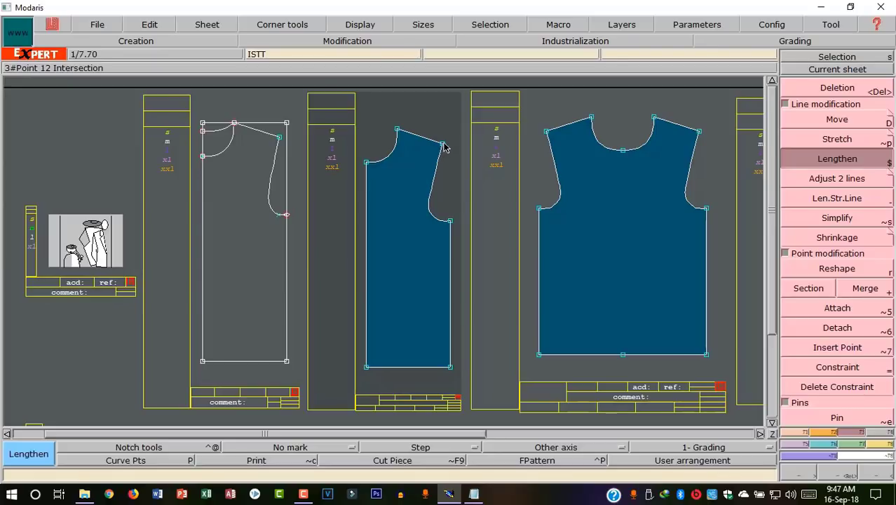
{"action": "left_click", "coordinate": [460, 214]}
{"action": "left_click", "coordinate": [450, 222]}
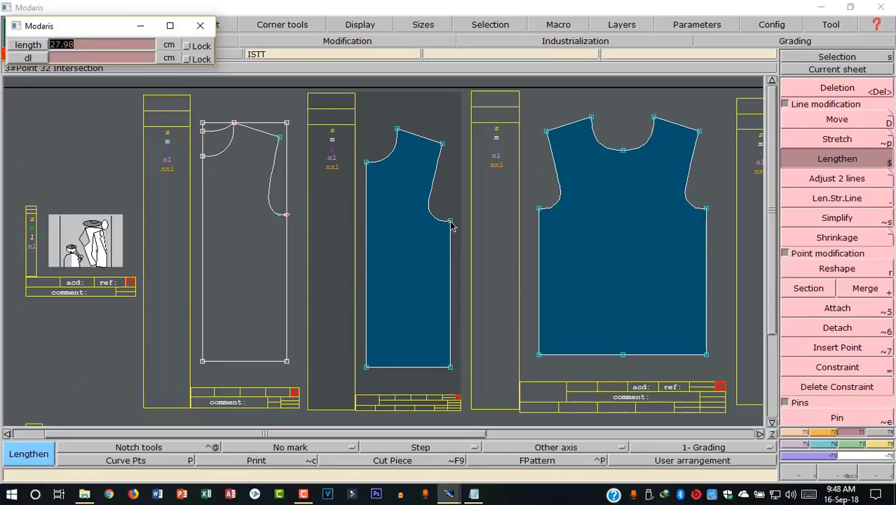
{"action": "key", "text": "Return"}
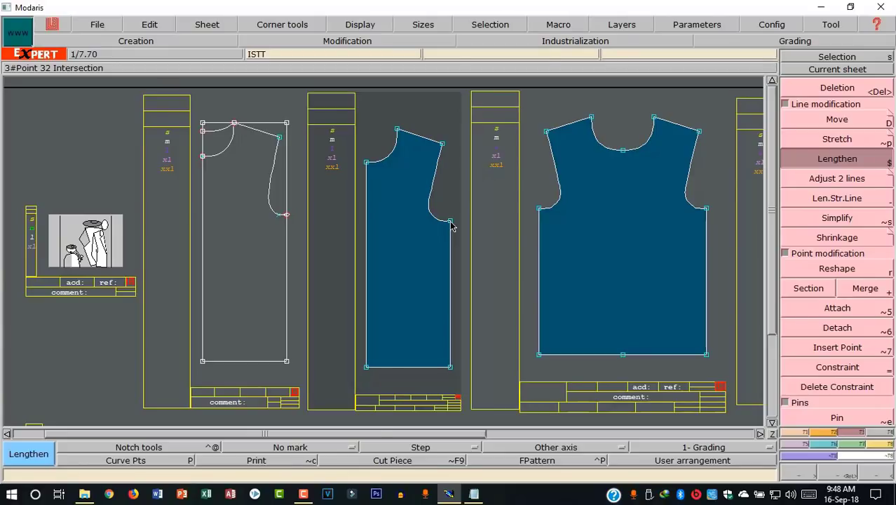
{"action": "key", "text": "Home"}
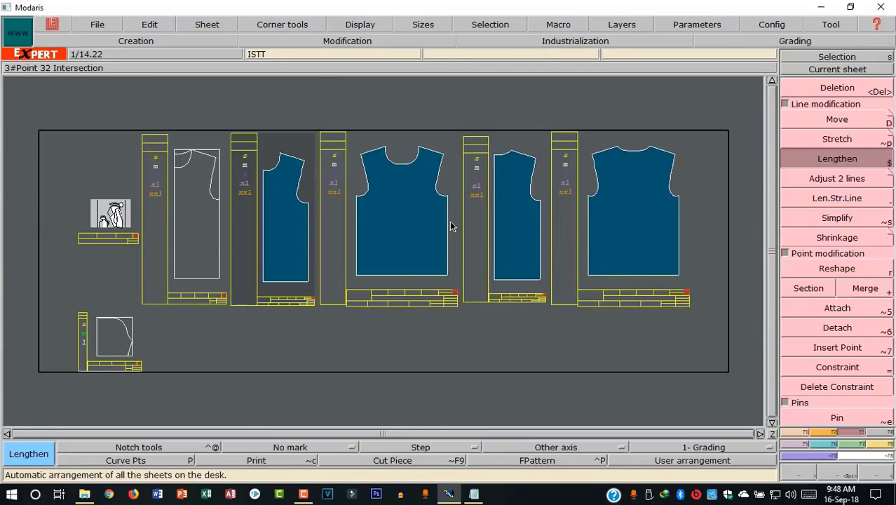
{"action": "left_click", "coordinate": [837, 69]}
{"action": "left_click", "coordinate": [509, 202]}
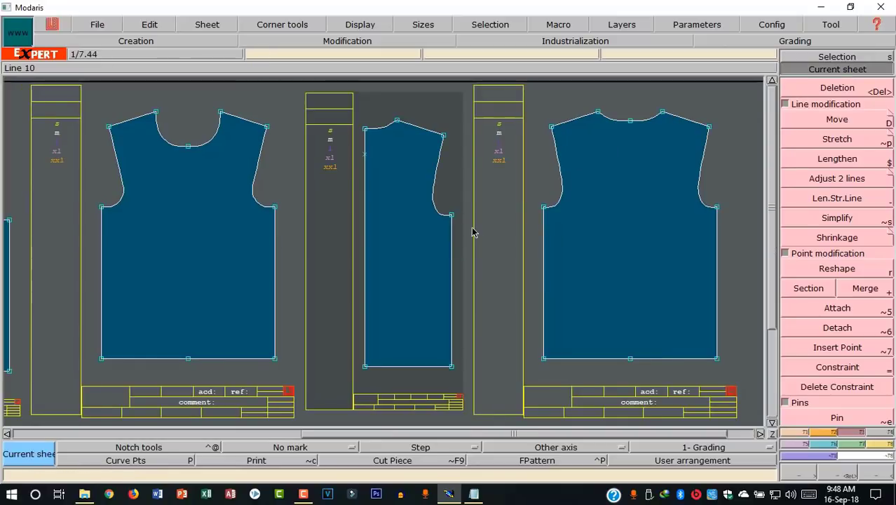
{"action": "left_click", "coordinate": [846, 158]}
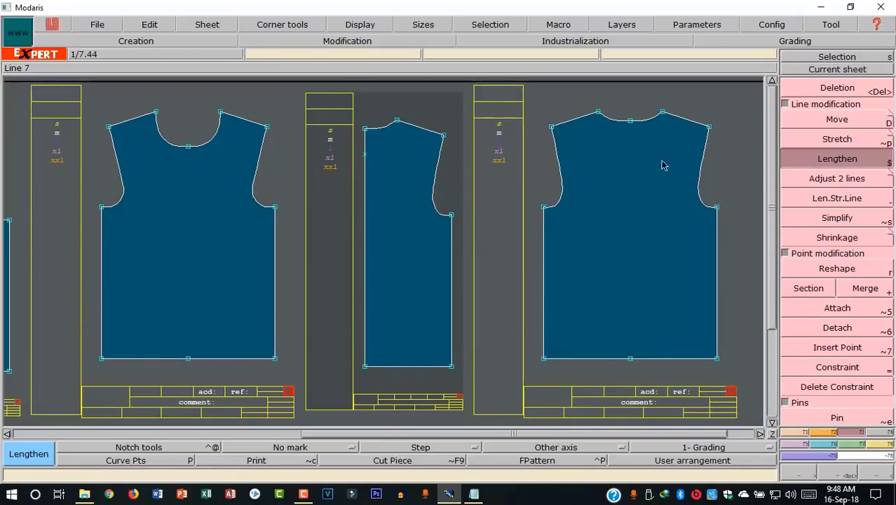
{"action": "left_click", "coordinate": [442, 140]}
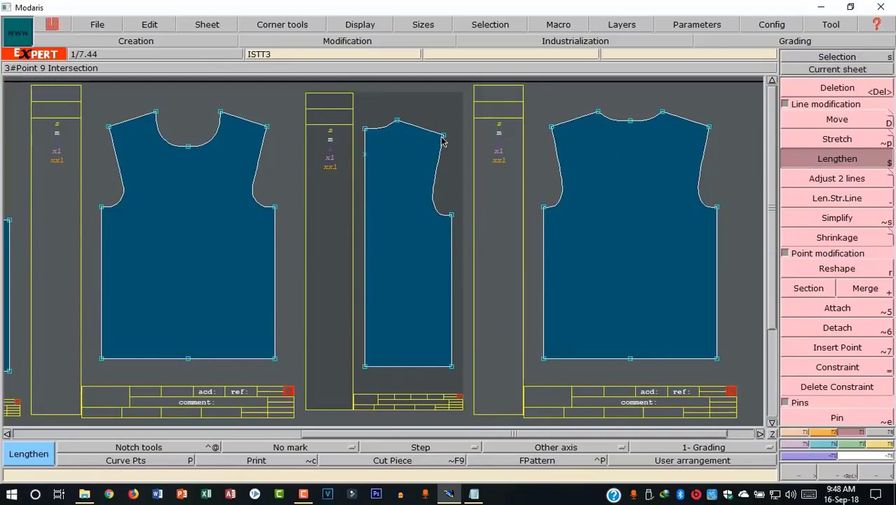
{"action": "left_click", "coordinate": [453, 217]}
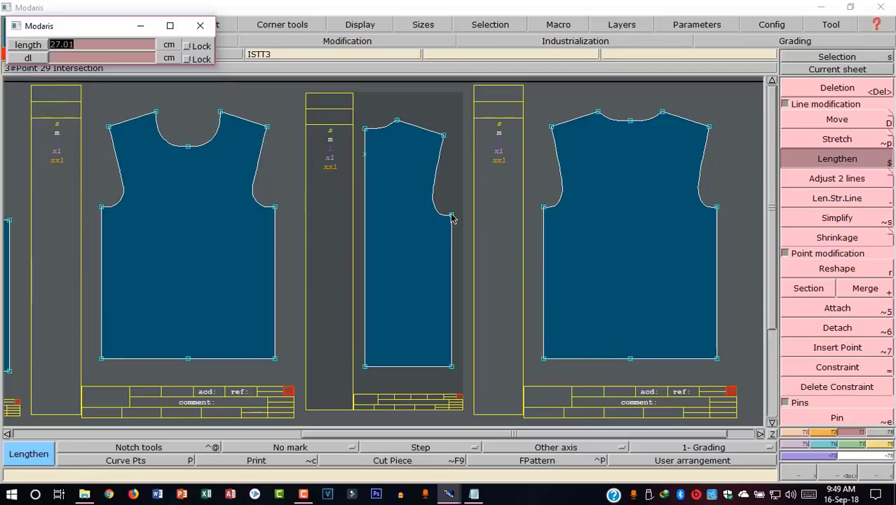
{"action": "key", "text": "Return"}
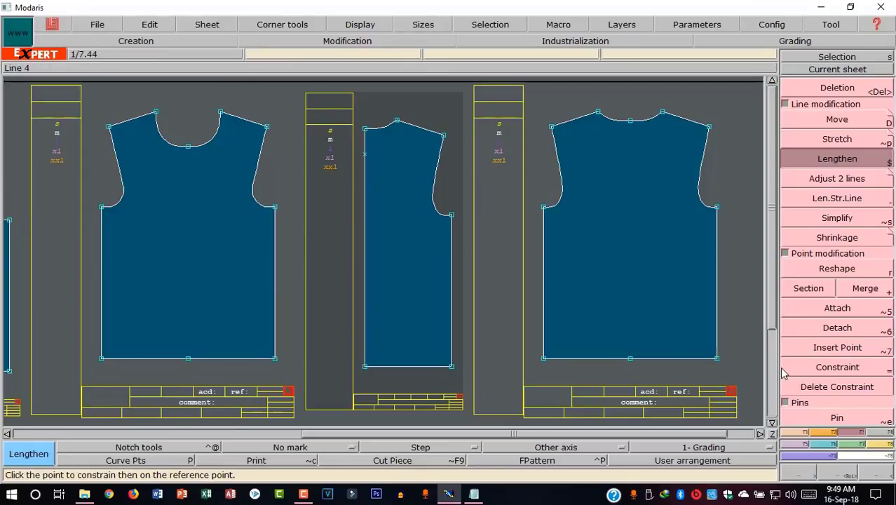
{"action": "key", "text": "F11"}
- Focus the reshaped block's sheet and lengthen the top-left-to-right-point curve from 26.42 to 27.5 cm
{"action": "left_click", "coordinate": [837, 68]}
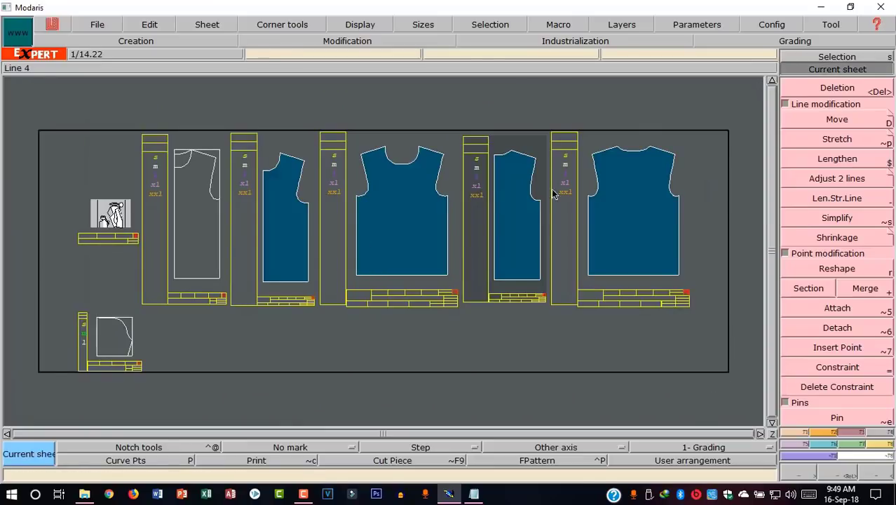
{"action": "left_click", "coordinate": [121, 342]}
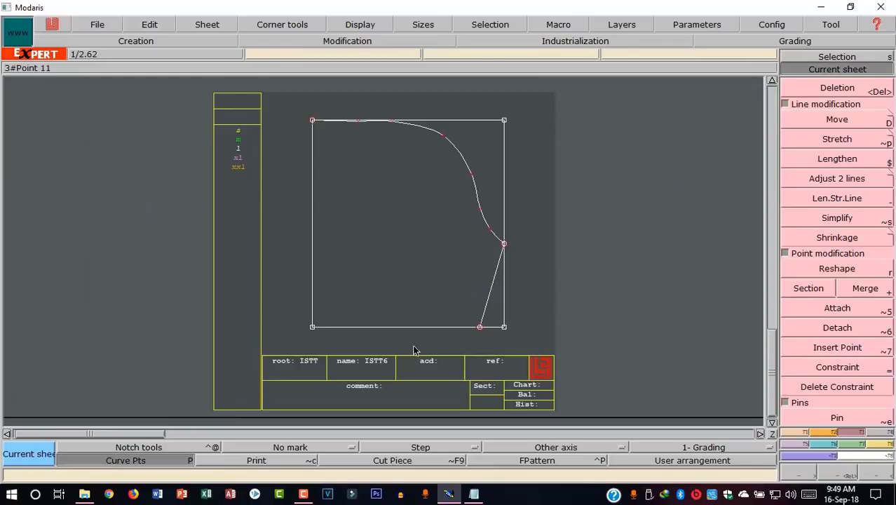
{"action": "left_click", "coordinate": [834, 159]}
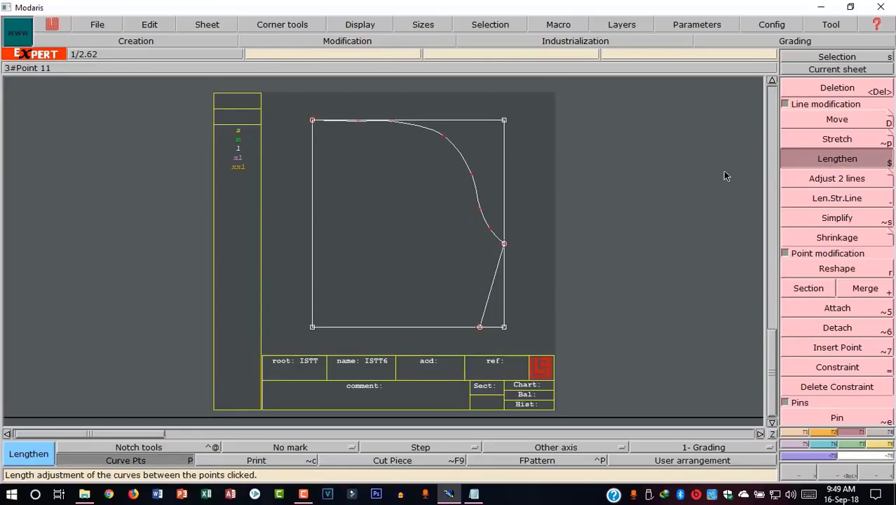
{"action": "left_click", "coordinate": [312, 120]}
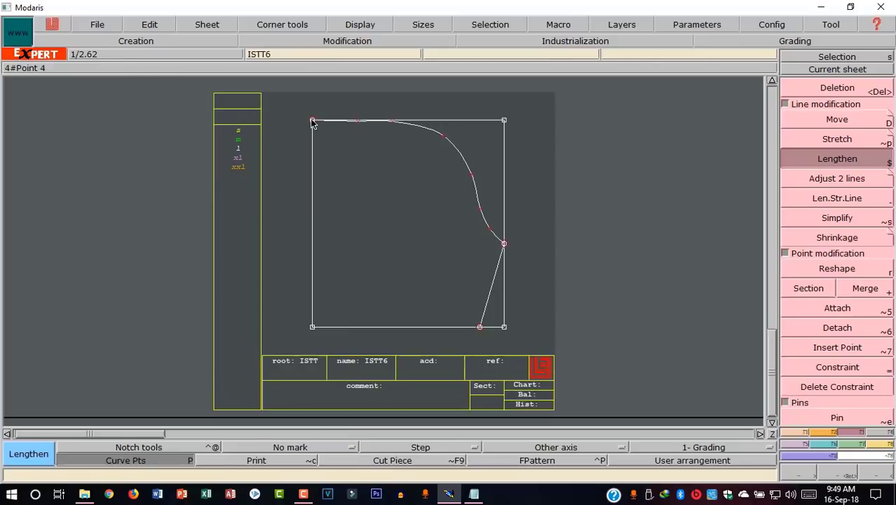
{"action": "left_click", "coordinate": [504, 245]}
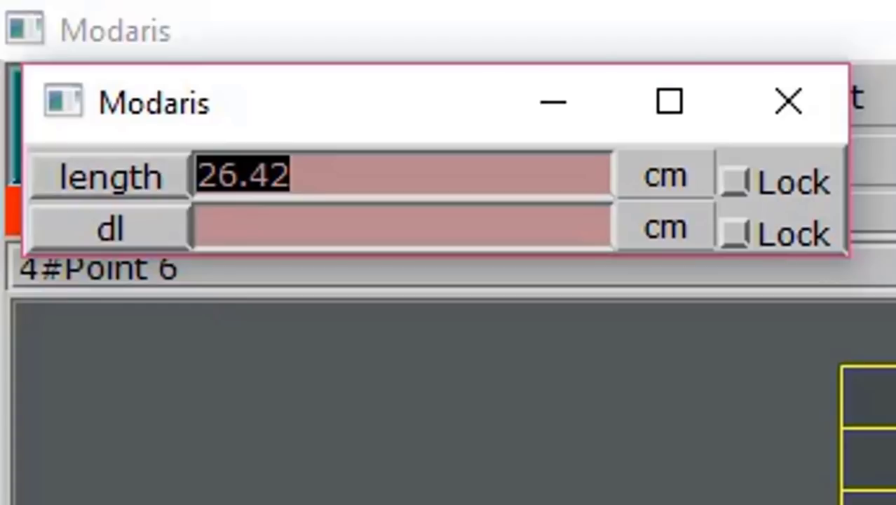
{"action": "key", "text": "Return"}
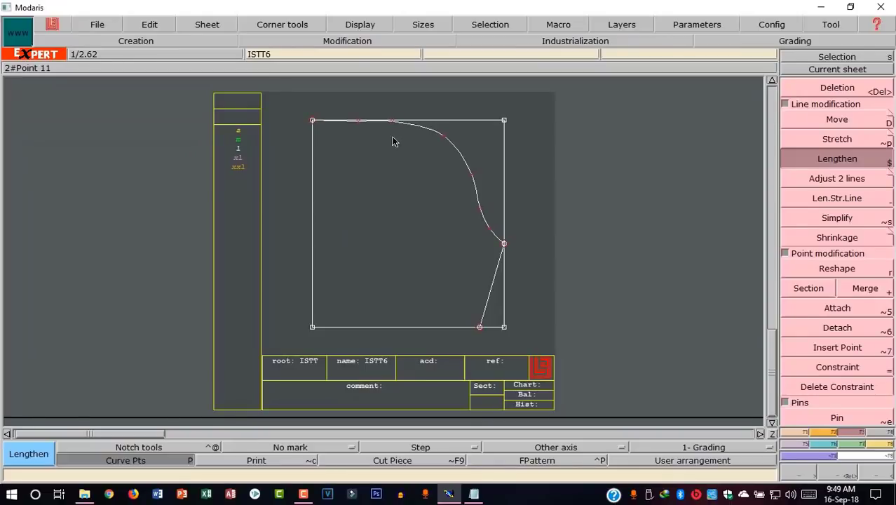
{"action": "left_click", "coordinate": [312, 120]}
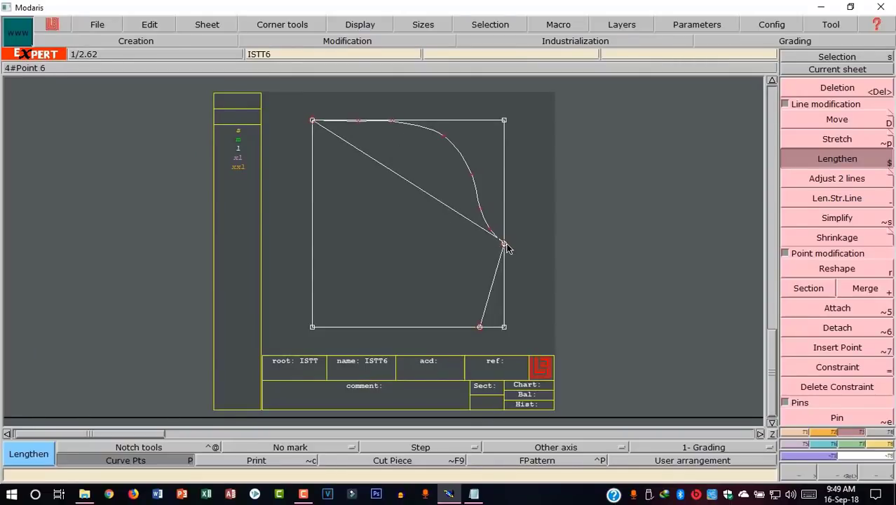
{"action": "left_click", "coordinate": [504, 245]}
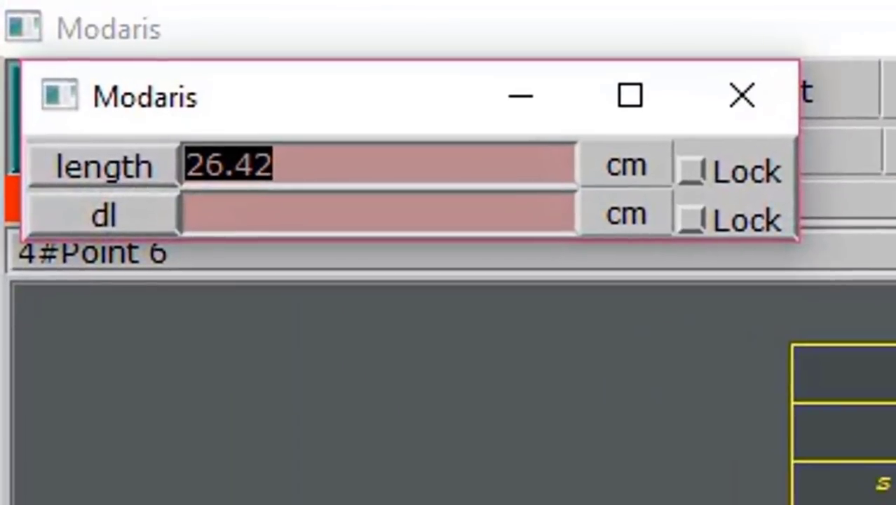
{"action": "type", "text": "27."}
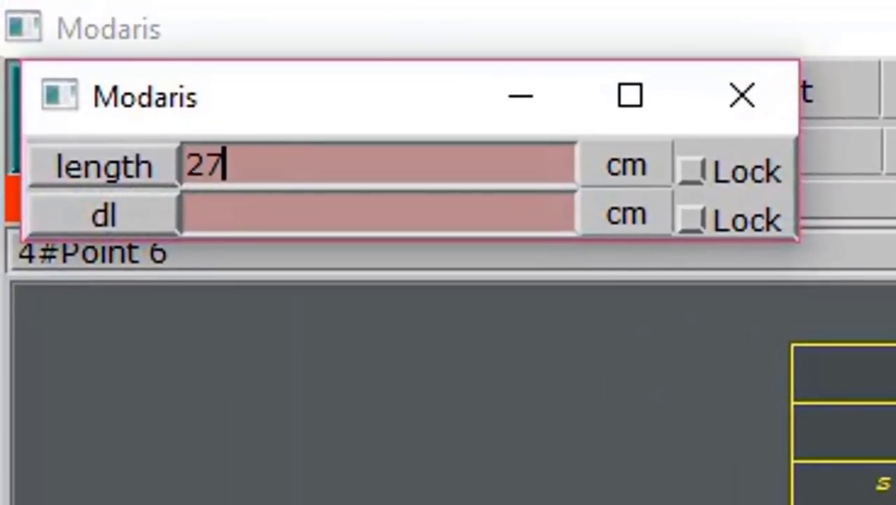
{"action": "type", "text": "5"}
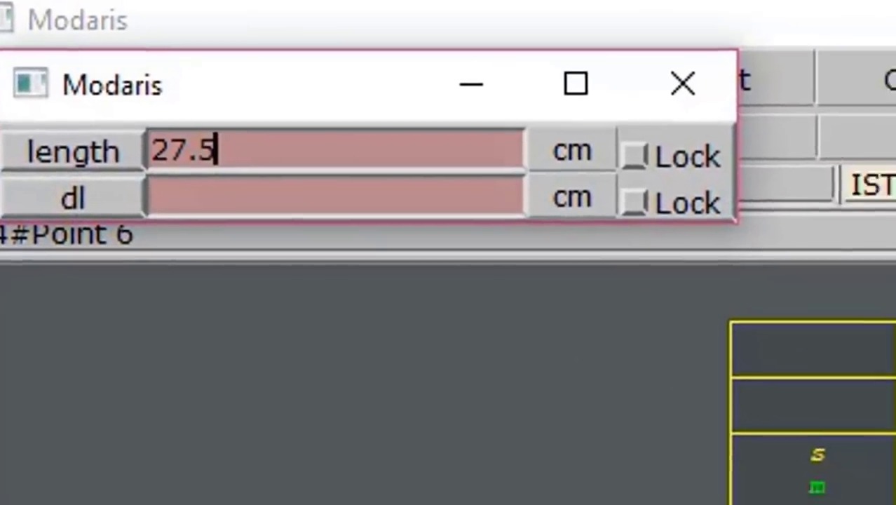
{"action": "key", "text": "Return"}
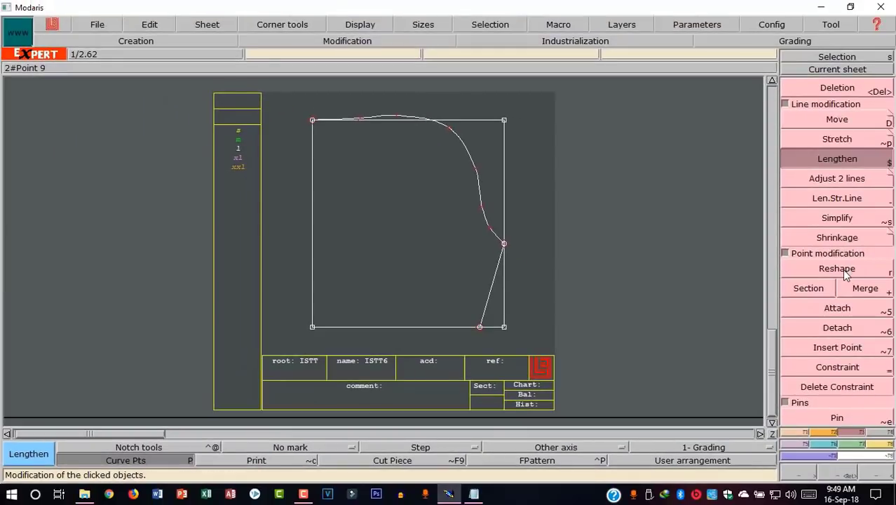
- Reshape the curve's top and right points to round the corner inside the block
{"action": "left_click", "coordinate": [842, 268]}
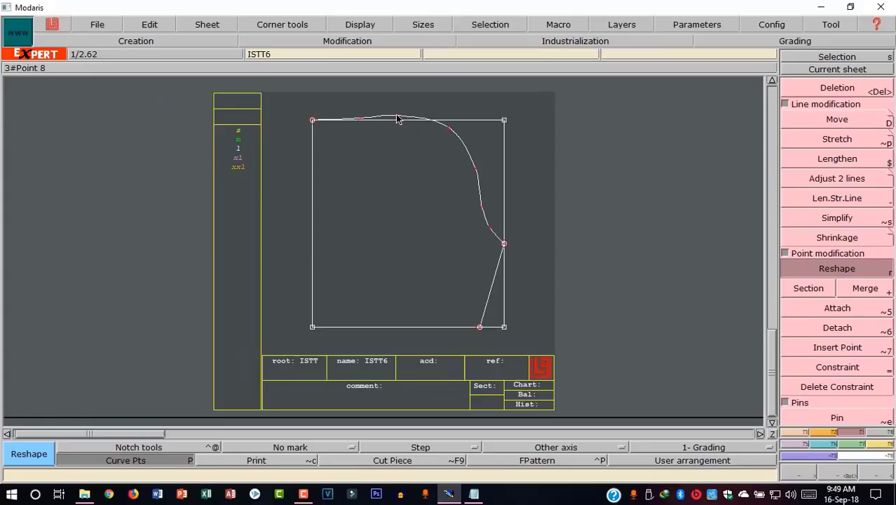
{"action": "left_click", "coordinate": [397, 120]}
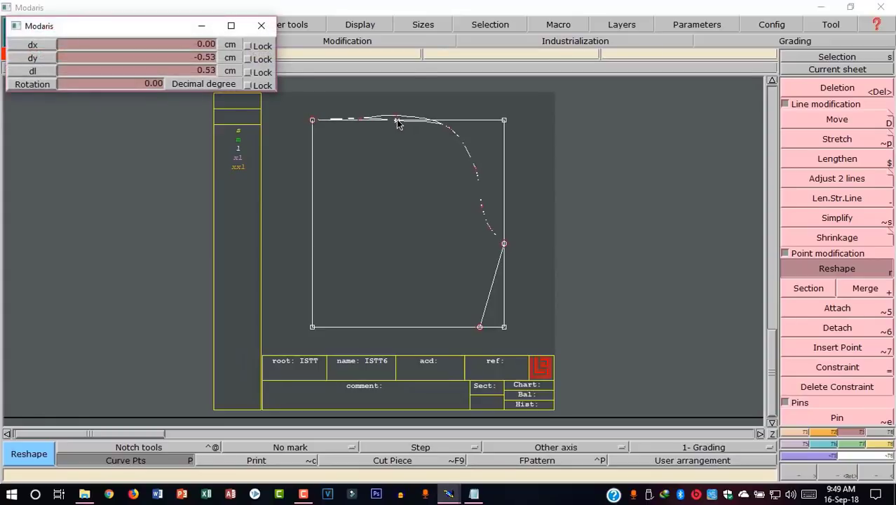
{"action": "left_click", "coordinate": [397, 124]}
{"action": "left_click", "coordinate": [362, 120]}
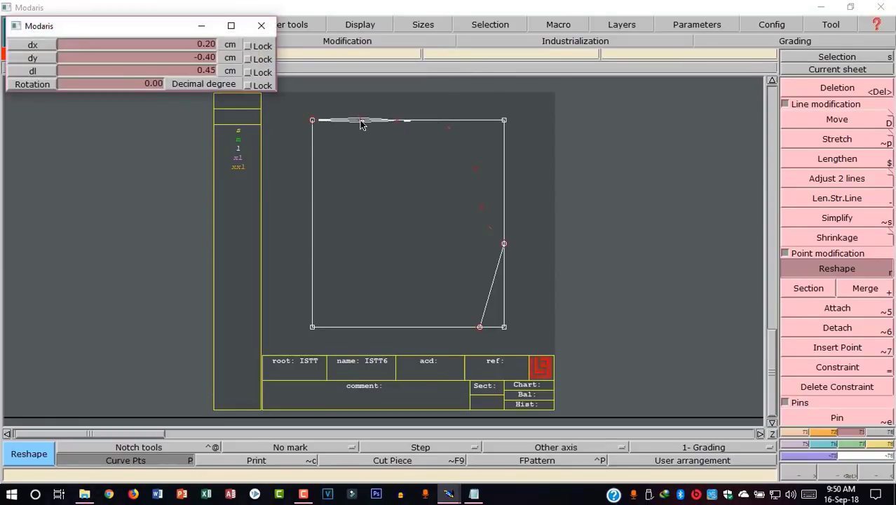
{"action": "left_click", "coordinate": [364, 124]}
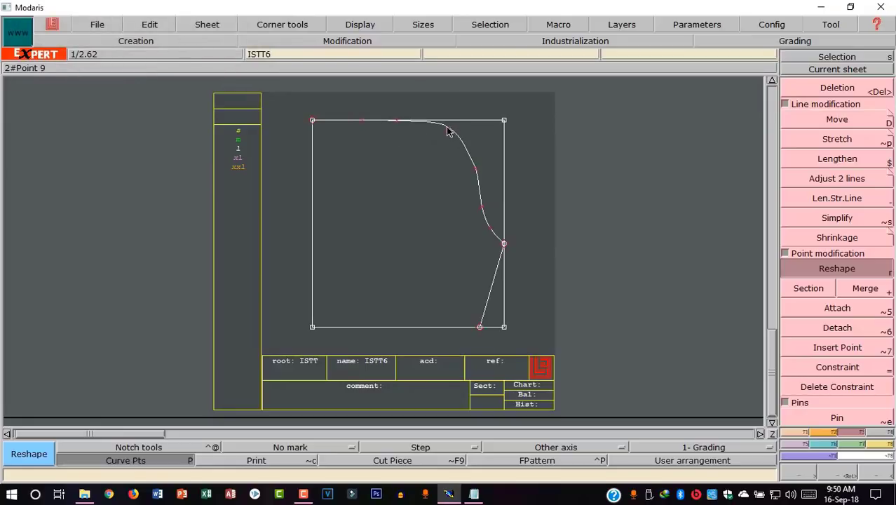
{"action": "left_click", "coordinate": [476, 173]}
{"action": "left_click", "coordinate": [456, 136]}
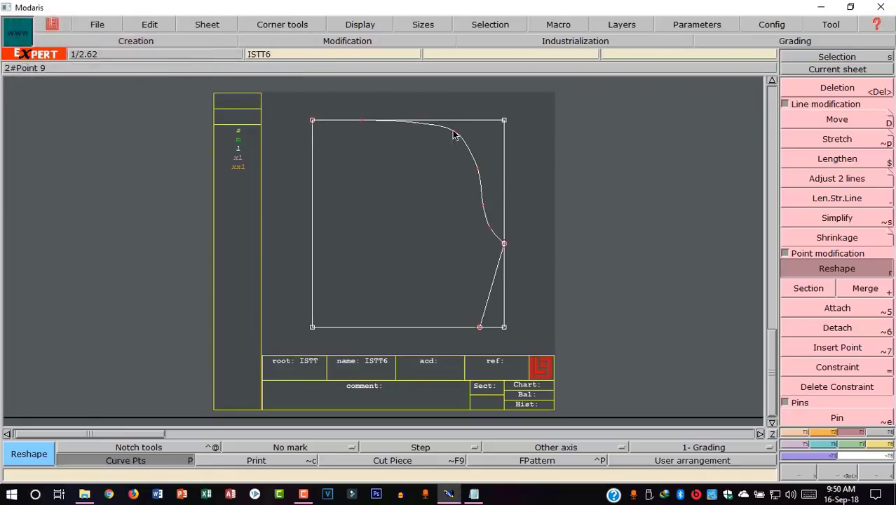
{"action": "left_click", "coordinate": [484, 180]}
{"action": "left_click", "coordinate": [485, 209]}
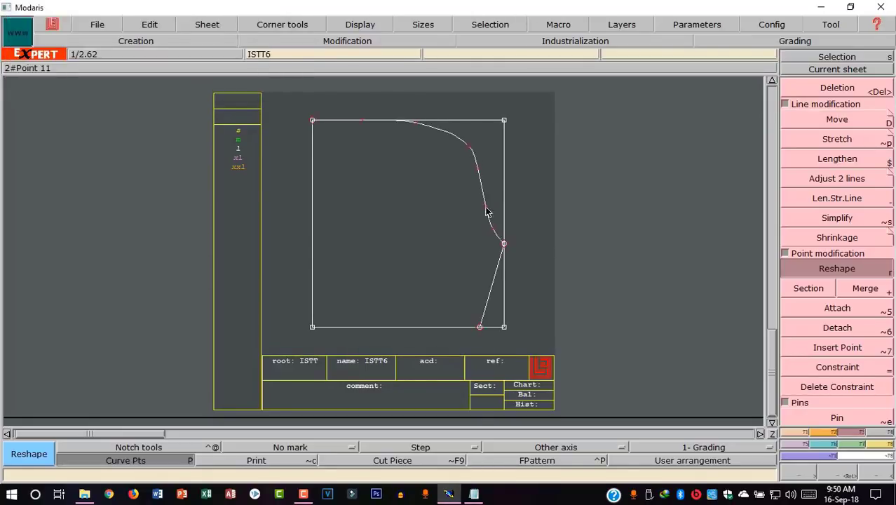
- Reset the curve length from the top-left corner to 27.5 cm
{"action": "left_click", "coordinate": [837, 159]}
{"action": "left_click", "coordinate": [313, 120]}
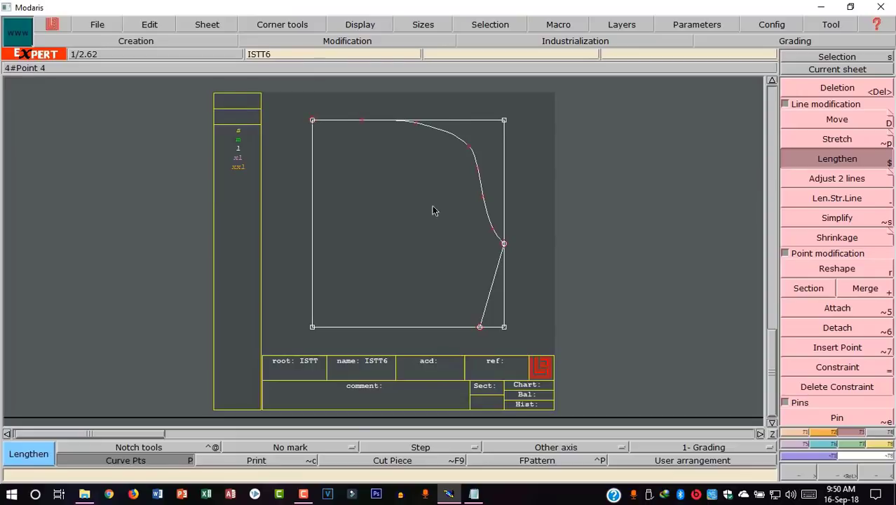
{"action": "left_click", "coordinate": [504, 245]}
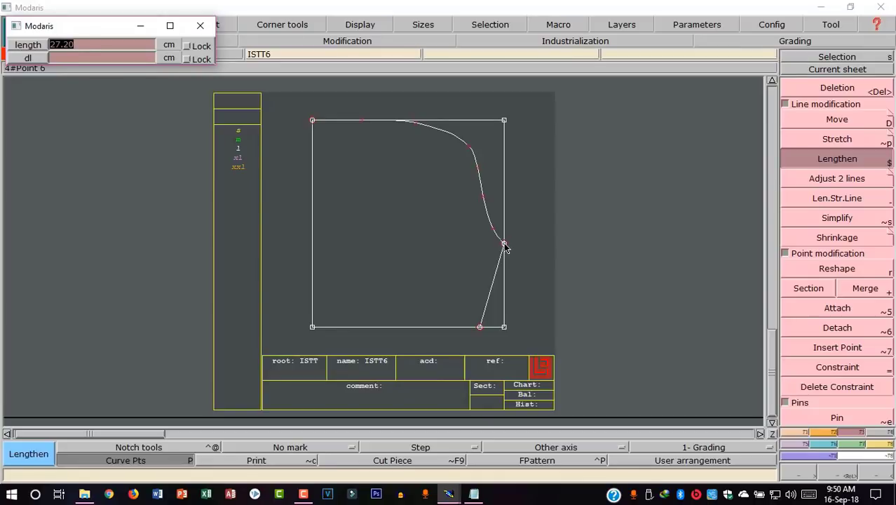
{"action": "type", "text": "27.5"}
{"action": "key", "text": "Return"}
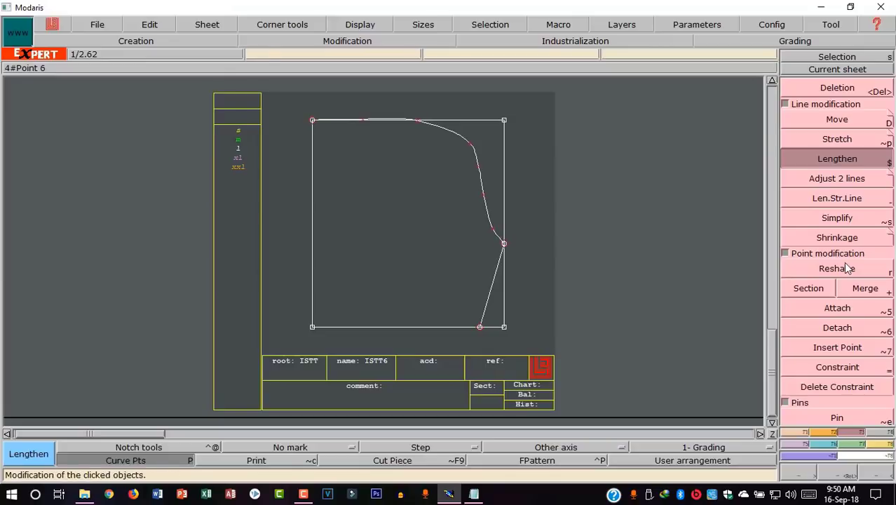
- Reshape the top-curve points so the curve runs along the rectangle's top edge
{"action": "key", "text": "r"}
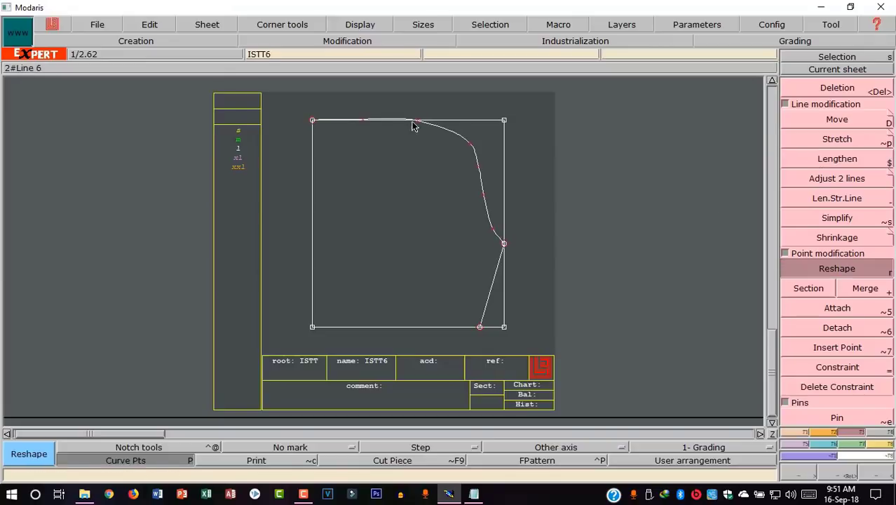
{"action": "left_click", "coordinate": [366, 122]}
{"action": "left_click", "coordinate": [368, 124]}
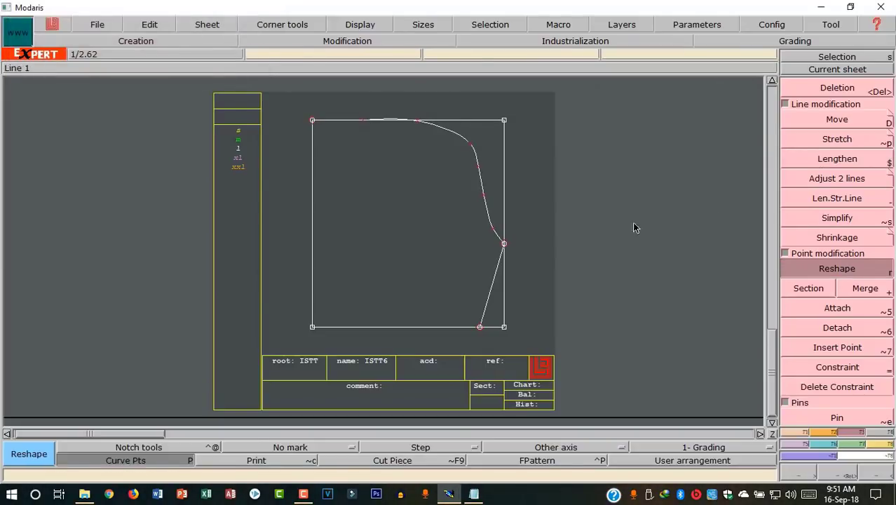
{"action": "left_click", "coordinate": [415, 123]}
{"action": "left_click", "coordinate": [416, 124]}
{"action": "left_click", "coordinate": [471, 146]}
{"action": "left_click", "coordinate": [476, 157]}
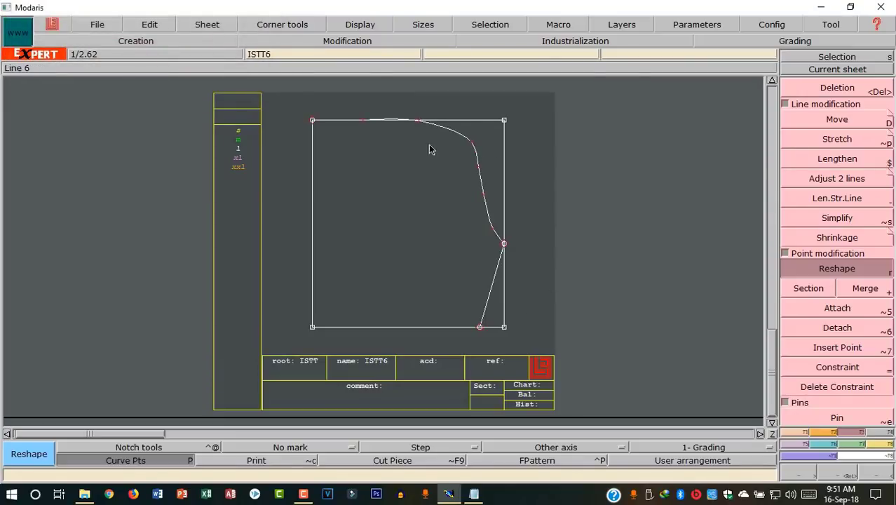
- Refine the top-right corner and nudge the remaining points for an even sweep down
{"action": "left_click", "coordinate": [418, 124]}
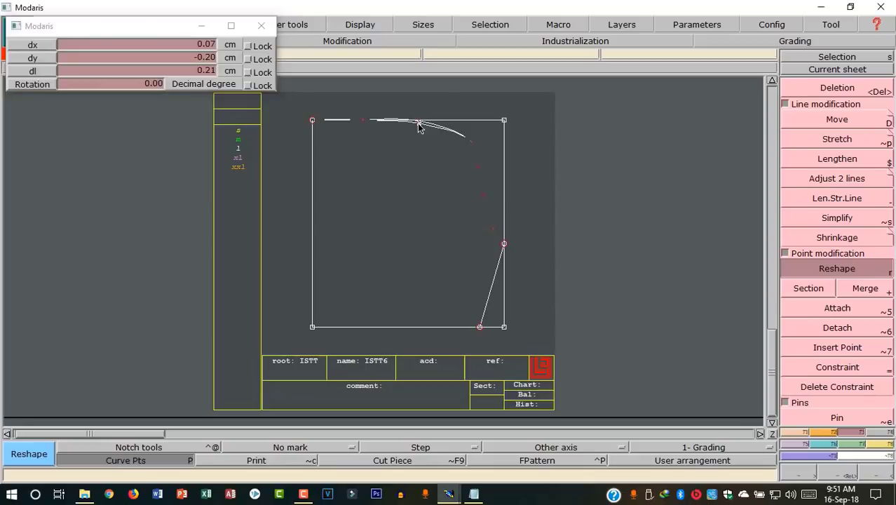
{"action": "left_click", "coordinate": [474, 127]}
{"action": "left_click", "coordinate": [417, 124]}
{"action": "left_click", "coordinate": [429, 130]}
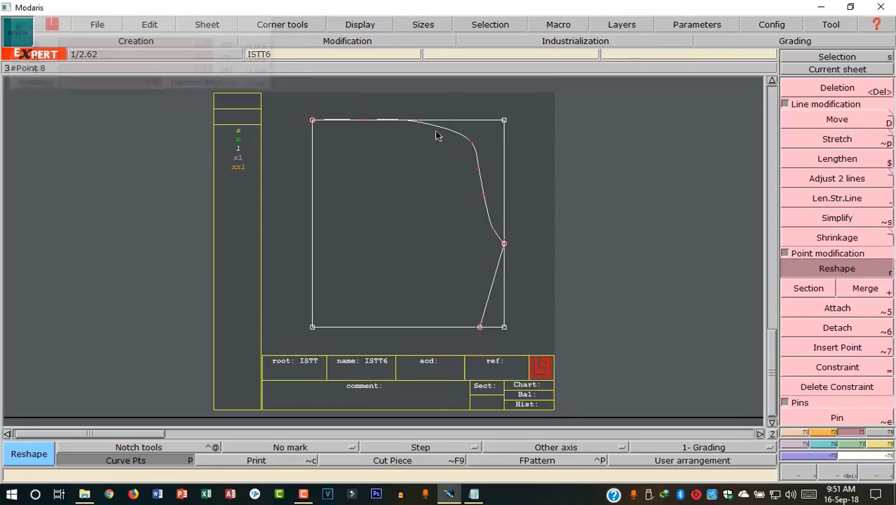
{"action": "left_click", "coordinate": [471, 146]}
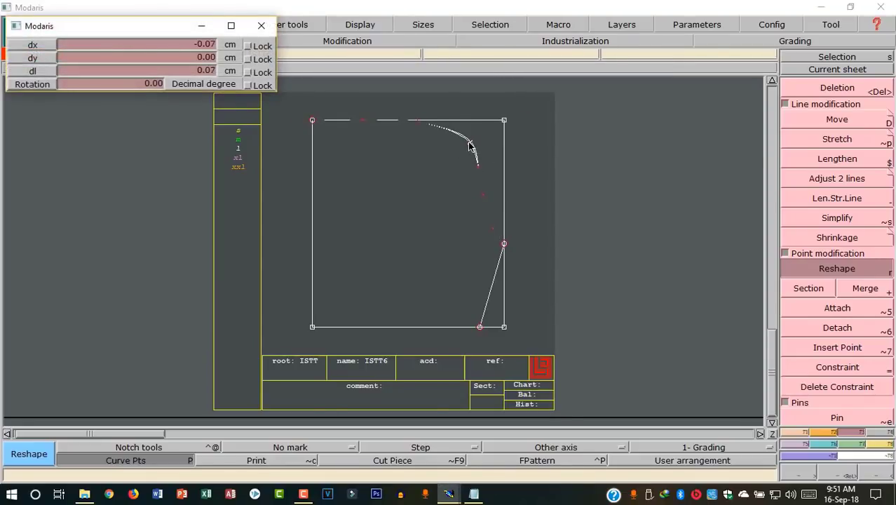
{"action": "left_click", "coordinate": [478, 168]}
{"action": "left_click", "coordinate": [481, 187]}
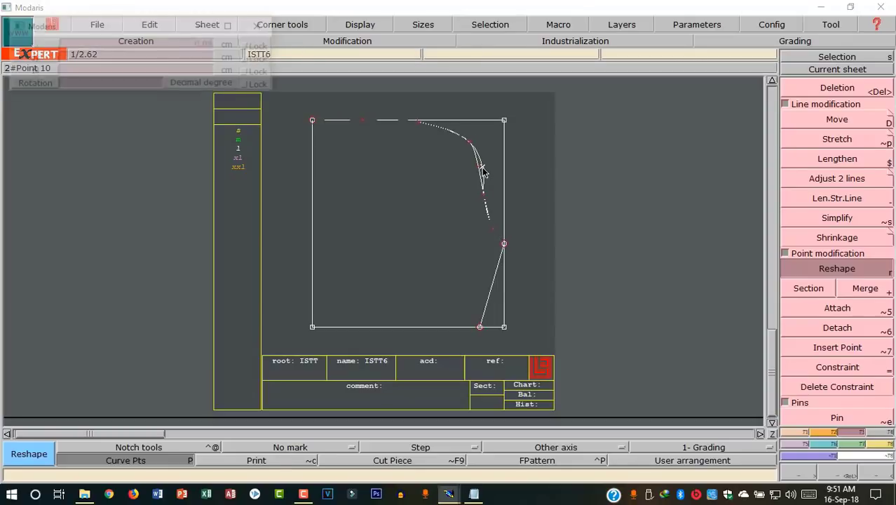
{"action": "left_click", "coordinate": [483, 188]}
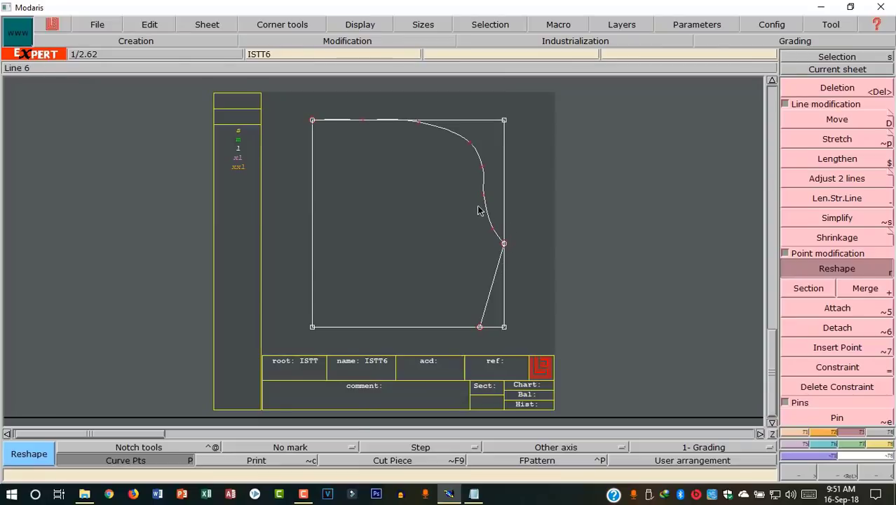
{"action": "left_click_drag", "start_coordinate": [487, 200], "coordinate": [486, 195]}
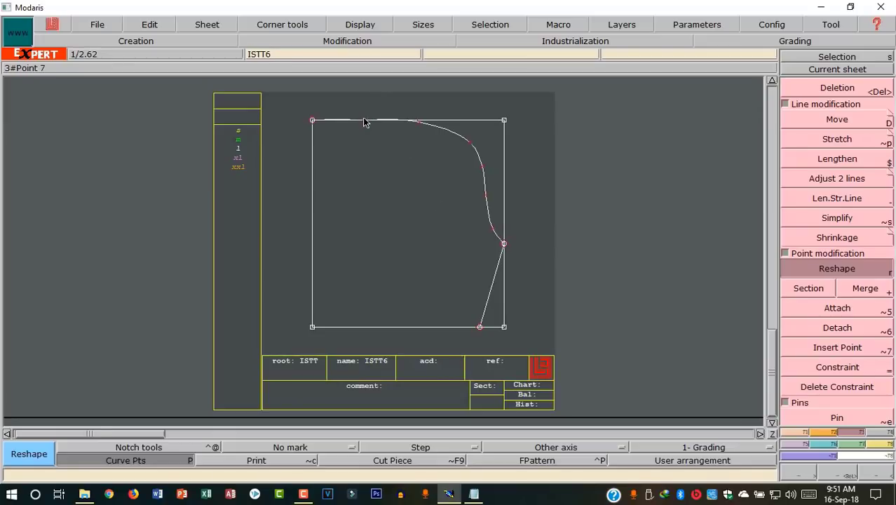
{"action": "left_click_drag", "start_coordinate": [363, 125], "coordinate": [363, 125]}
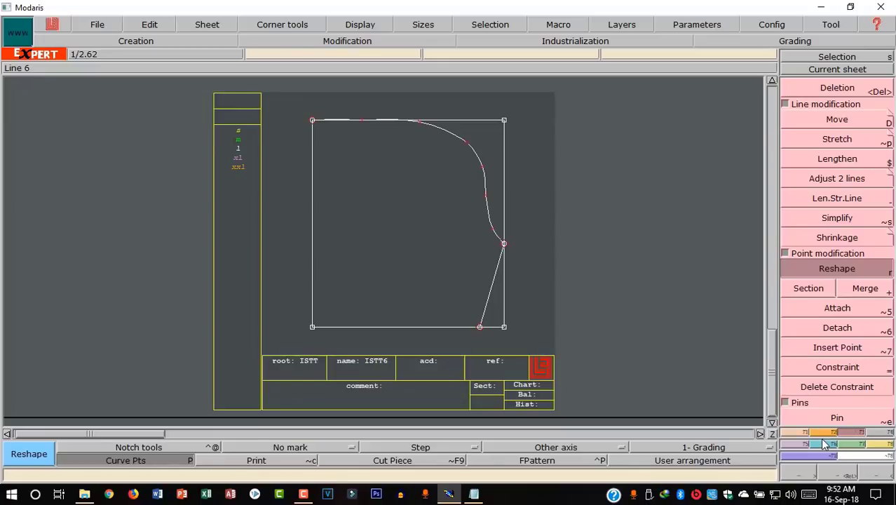
- Pick the bodice piece for seam allowance and arrange all sheets on the desk with F12
{"action": "left_click", "coordinate": [879, 434]}
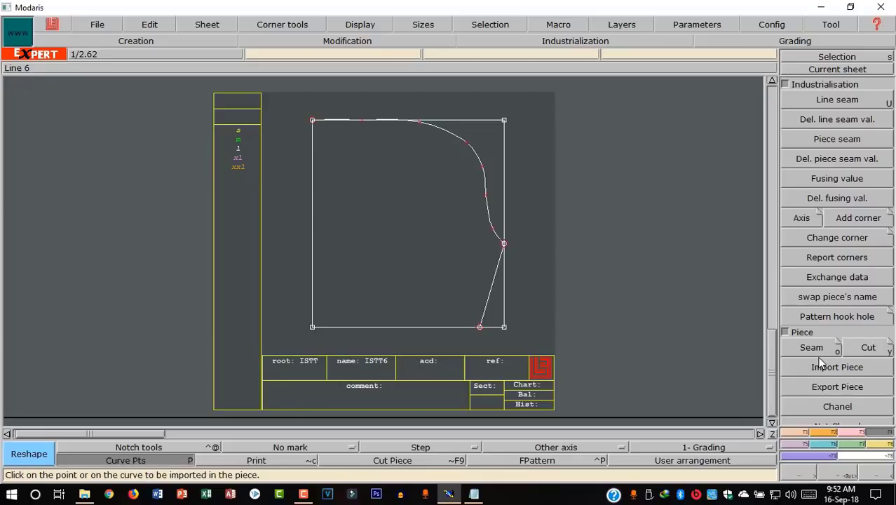
{"action": "left_click", "coordinate": [788, 349]}
{"action": "left_click", "coordinate": [426, 219]}
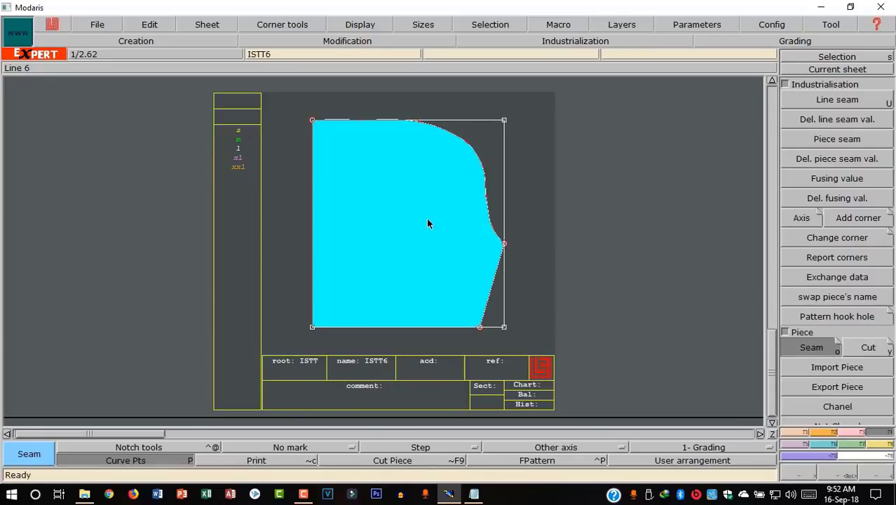
{"action": "key", "text": "F12"}
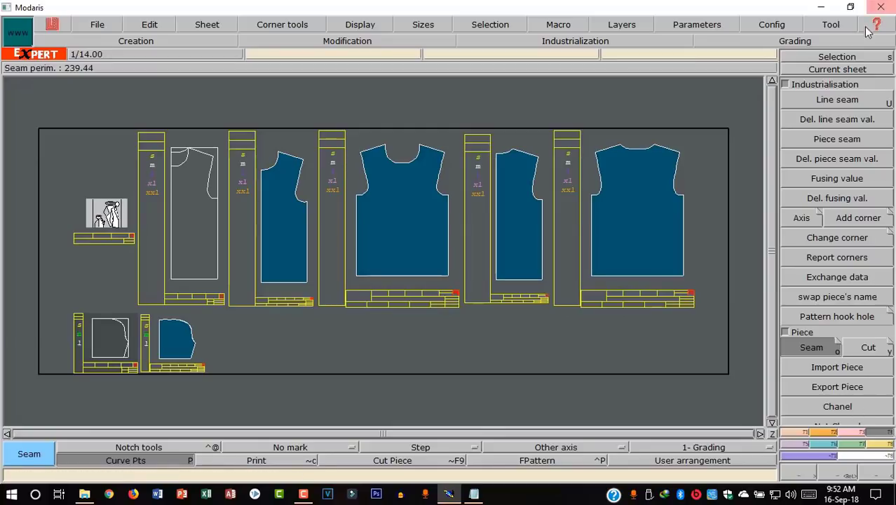
- Create a Sym2Pts mirrored full sleeve piece from the reshaped ISTT6 block about its symmetry axis
{"action": "left_click", "coordinate": [841, 69]}
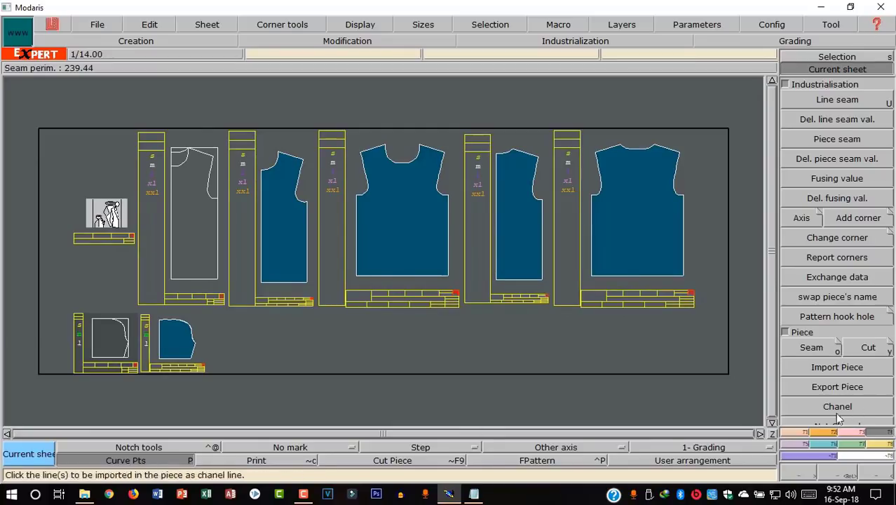
{"action": "scroll", "coordinate": [791, 426], "scroll_direction": "down", "scroll_amount": 5}
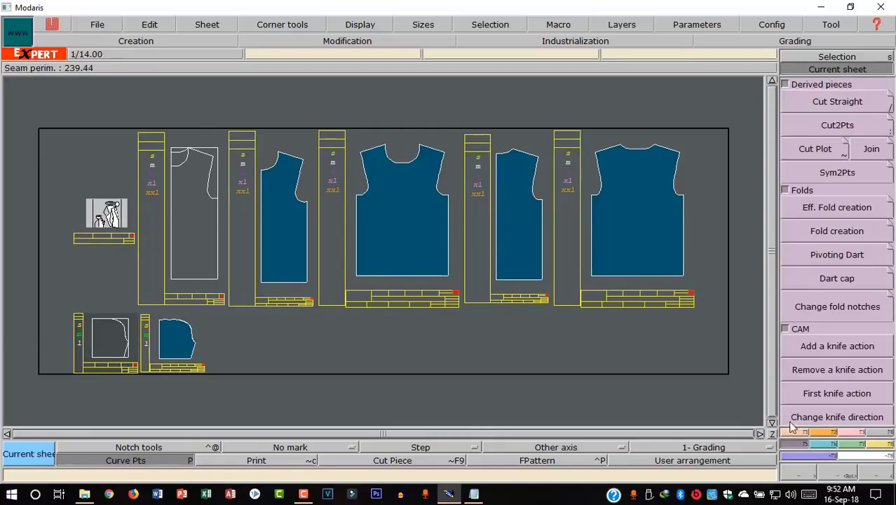
{"action": "left_click", "coordinate": [831, 173]}
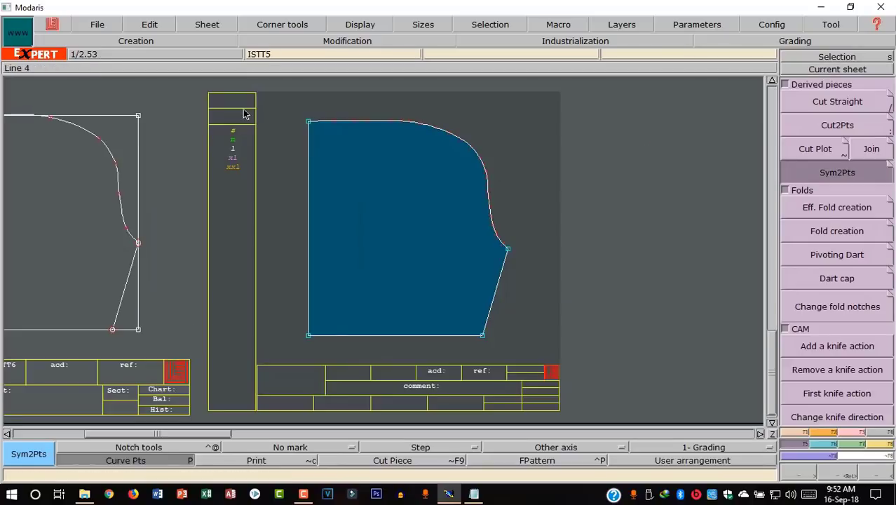
{"action": "left_click", "coordinate": [323, 276]}
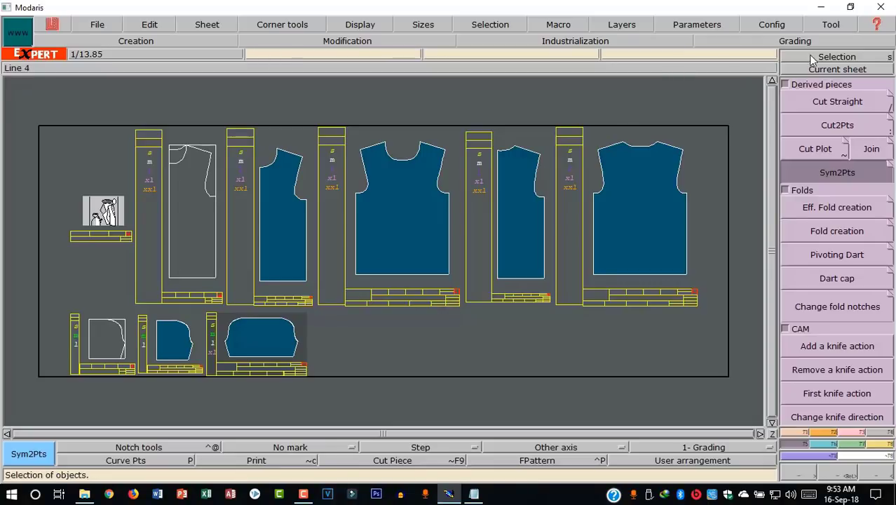
{"action": "left_click", "coordinate": [842, 69]}
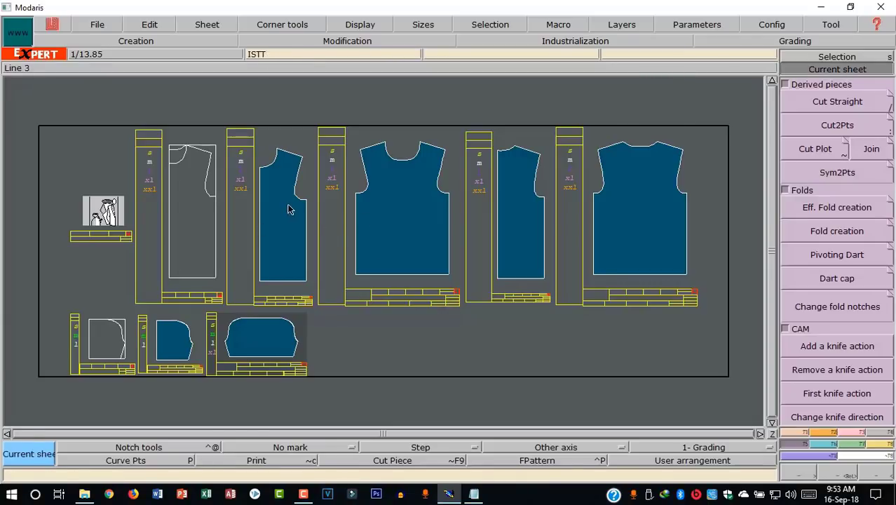
- Give the bodice's shoulder edge a 2 cm beginning seam allowance
{"action": "scroll", "coordinate": [290, 206], "scroll_direction": "up", "scroll_amount": 2}
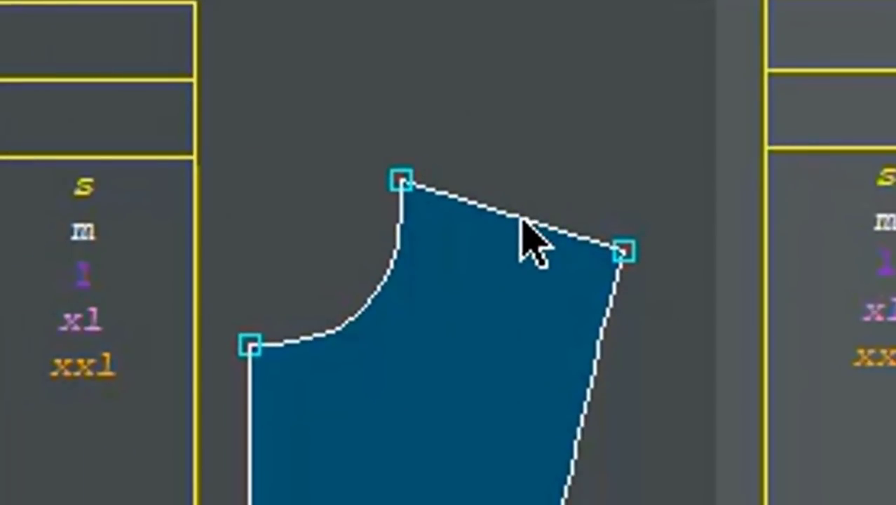
{"action": "left_click", "coordinate": [530, 237]}
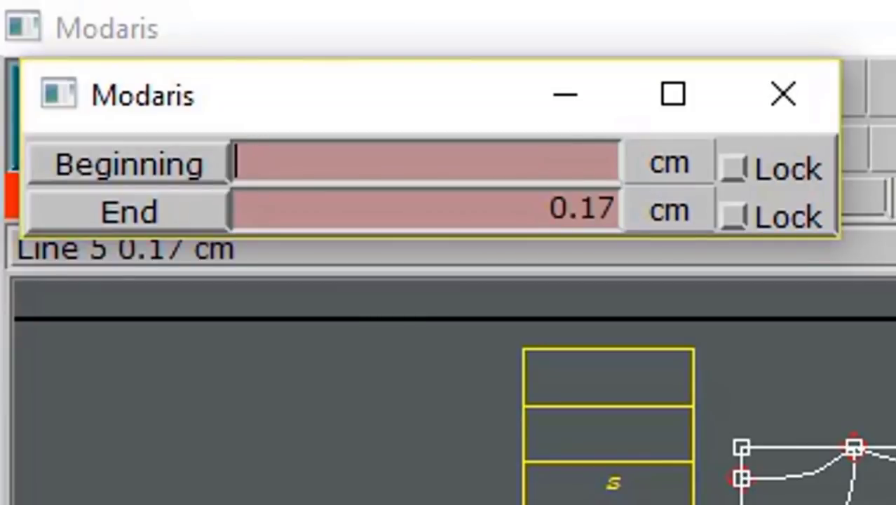
{"action": "type", "text": "2"}
{"action": "key", "text": "Return"}
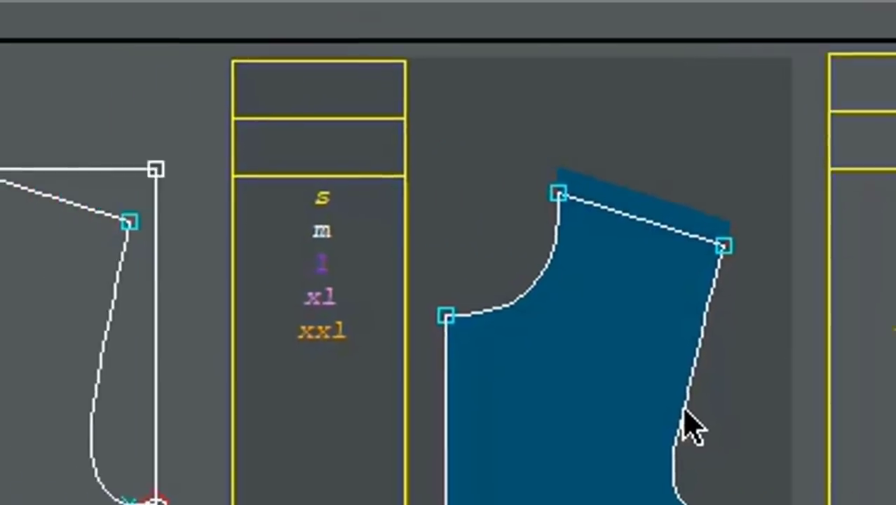
- Set the next bodice edge's seam to 1.50 cm at the beginning and 1 cm at the end
{"action": "left_click", "coordinate": [690, 428]}
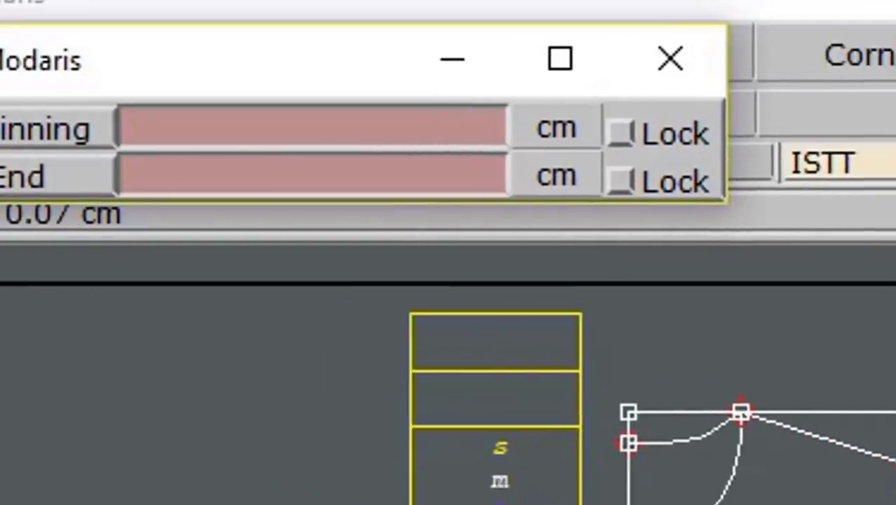
{"action": "type", "text": "1.50"}
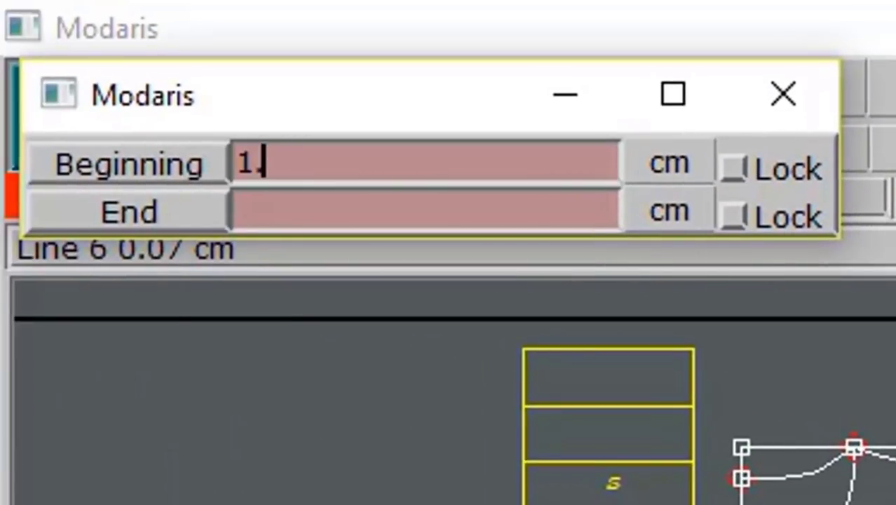
{"action": "key", "text": "Tab"}
{"action": "type", "text": "1"}
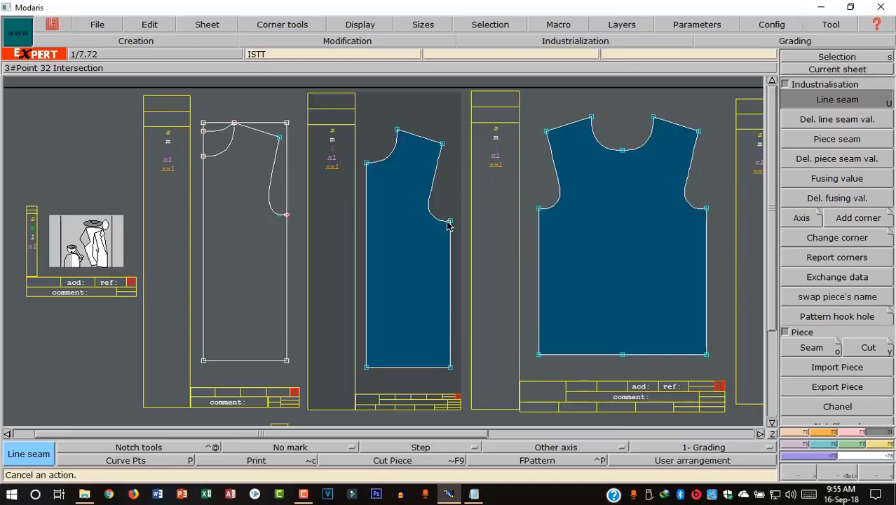
- Reset the shoulder edge's seam allowance to 1 cm at beginning and end
{"action": "left_click", "coordinate": [442, 146]}
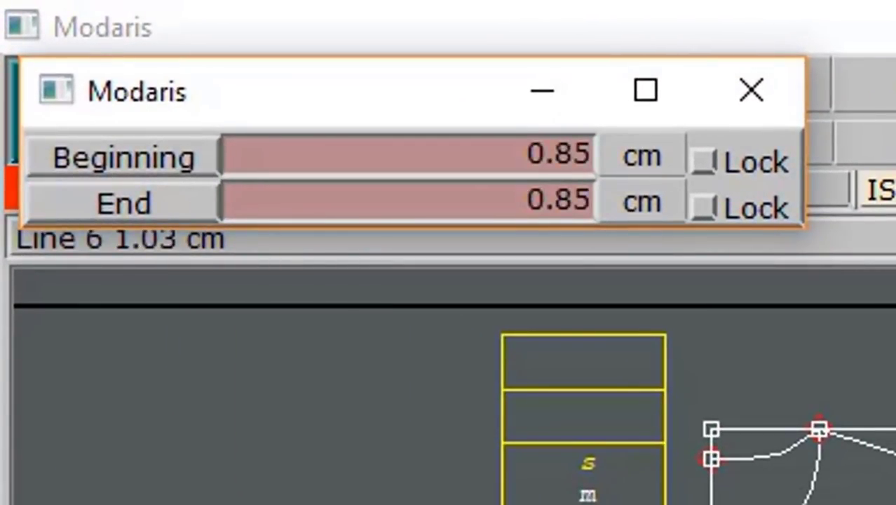
{"action": "type", "text": "1.50"}
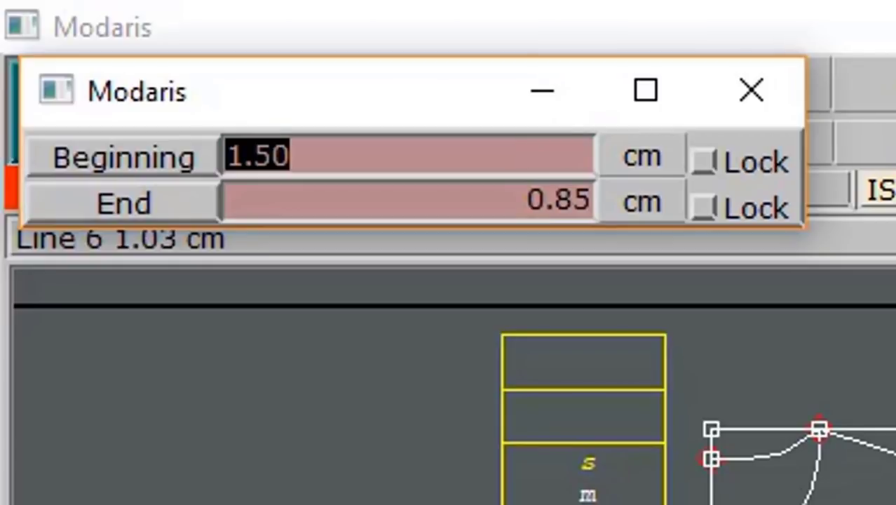
{"action": "type", "text": "1"}
{"action": "key", "text": "Return"}
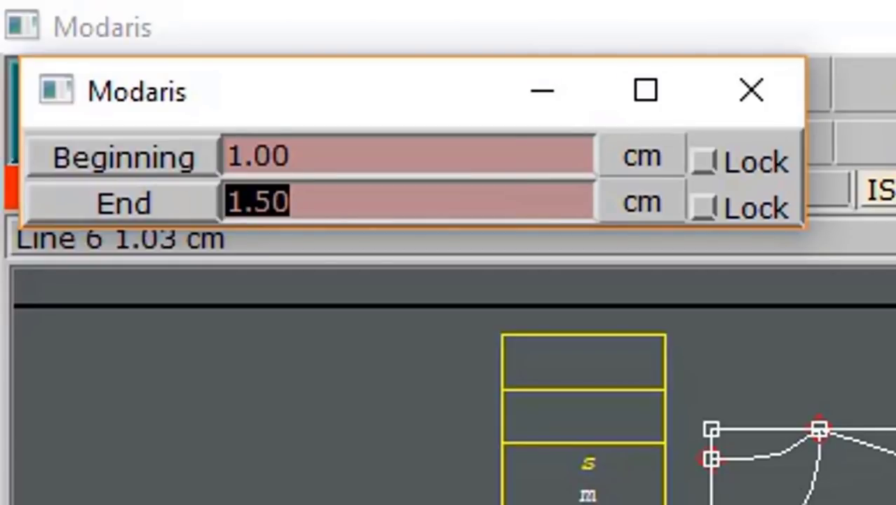
{"action": "type", "text": "1"}
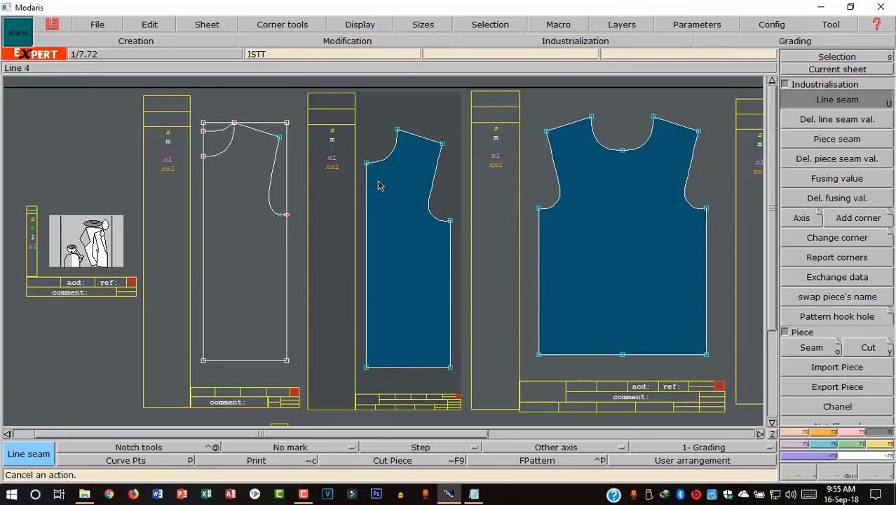
{"action": "left_click", "coordinate": [819, 59]}
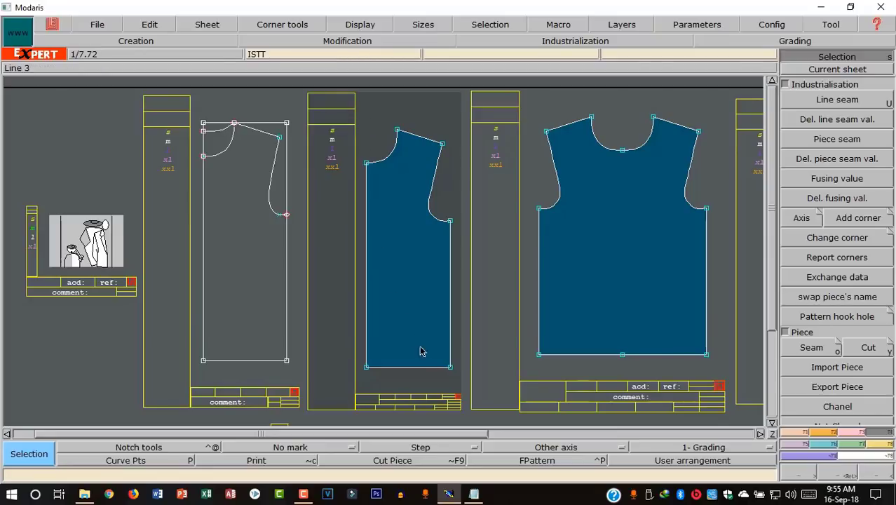
{"action": "left_click", "coordinate": [455, 391]}
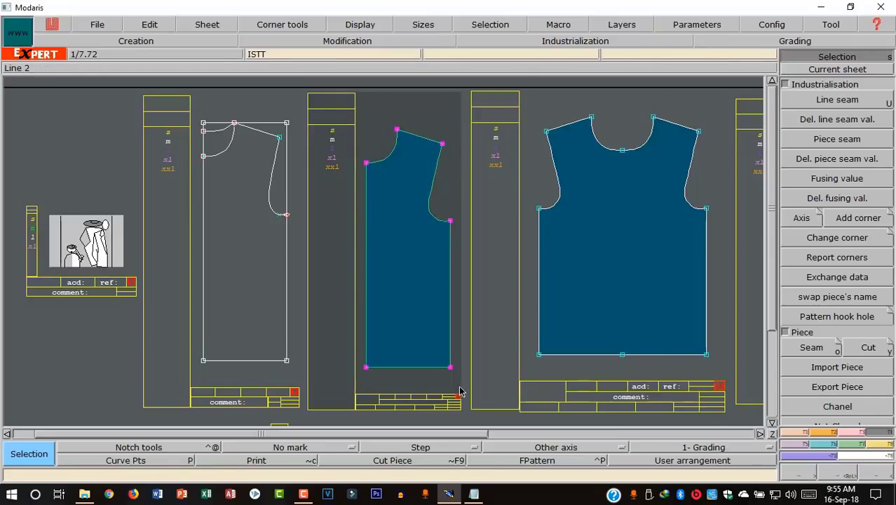
{"action": "left_click", "coordinate": [828, 100]}
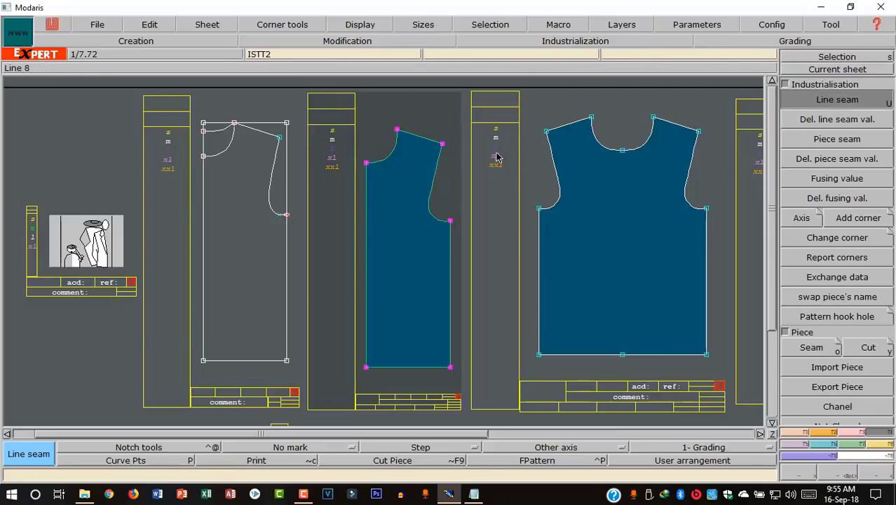
{"action": "left_click", "coordinate": [422, 143]}
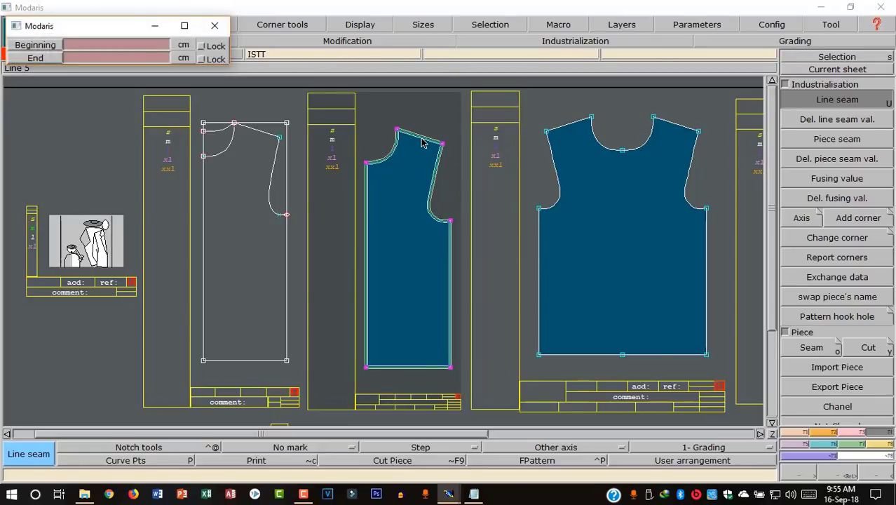
{"action": "type", "text": "2"}
{"action": "key", "text": "Return"}
{"action": "type", "text": "2"}
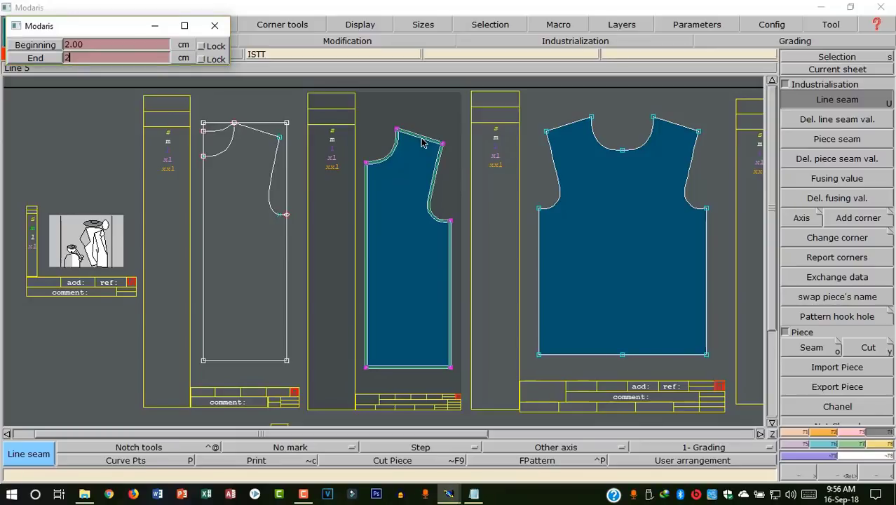
{"action": "key", "text": "Return"}
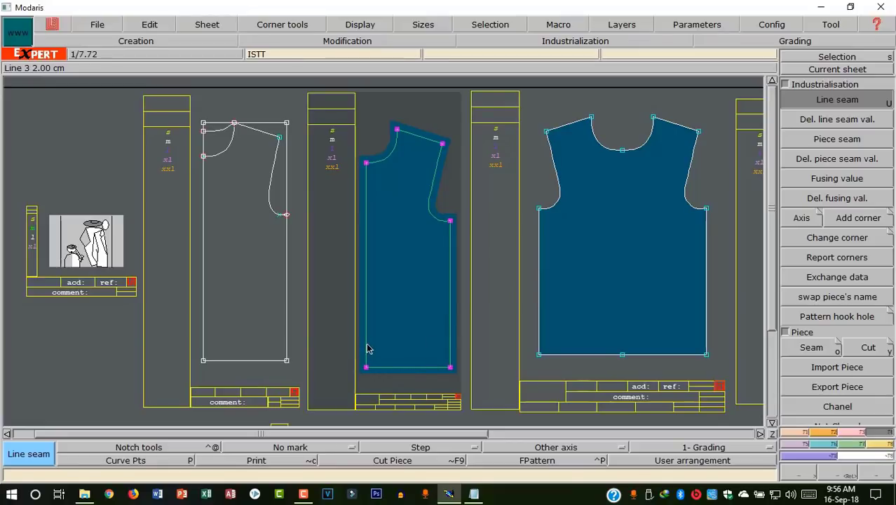
{"action": "key", "text": "Escape"}
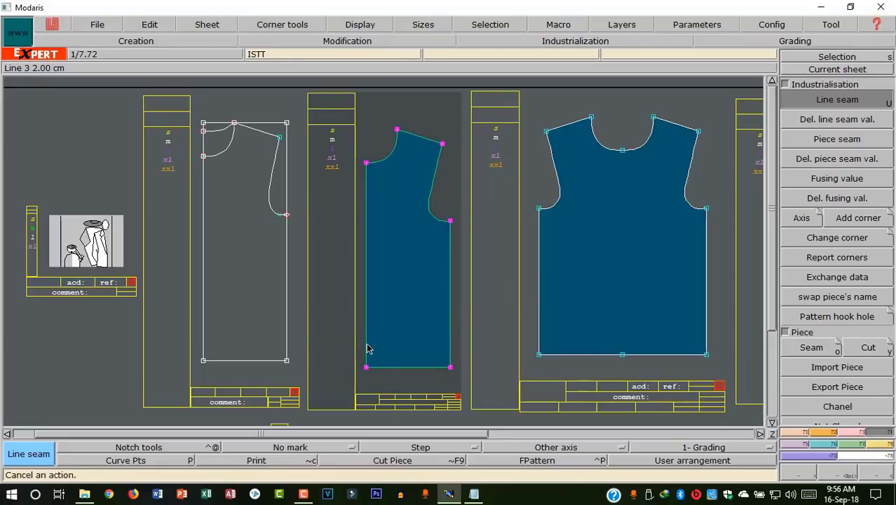
- Redo the undone 2 cm seam allowance on the middle bodice, then return to Selection and deselect
{"action": "left_click", "coordinate": [150, 26]}
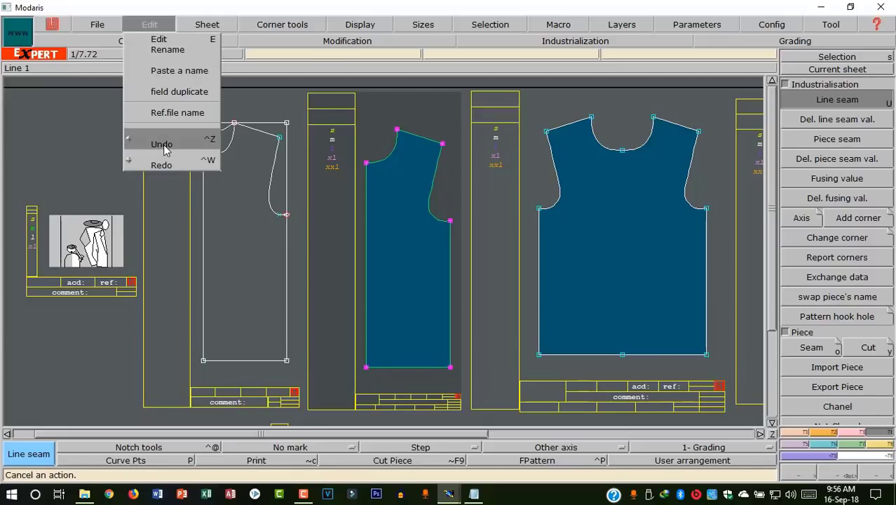
{"action": "left_click", "coordinate": [166, 164]}
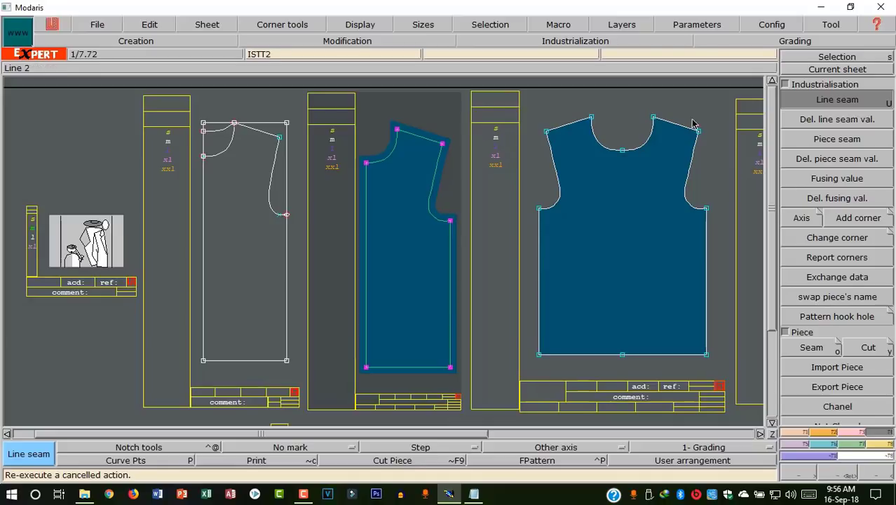
{"action": "key", "text": "s"}
{"action": "left_click", "coordinate": [433, 125]}
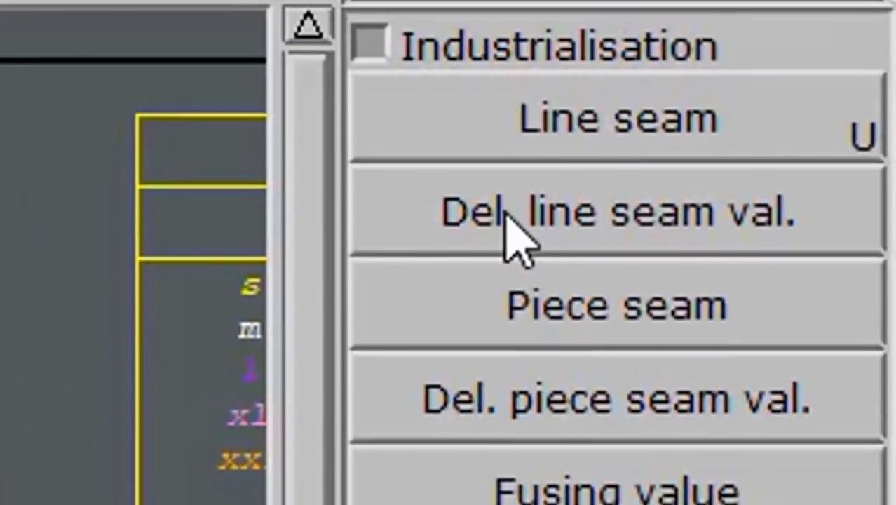
- Remove the 2 cm seam allowance from the bodice piece's left edge with Del. line seam val
{"action": "left_click", "coordinate": [680, 216]}
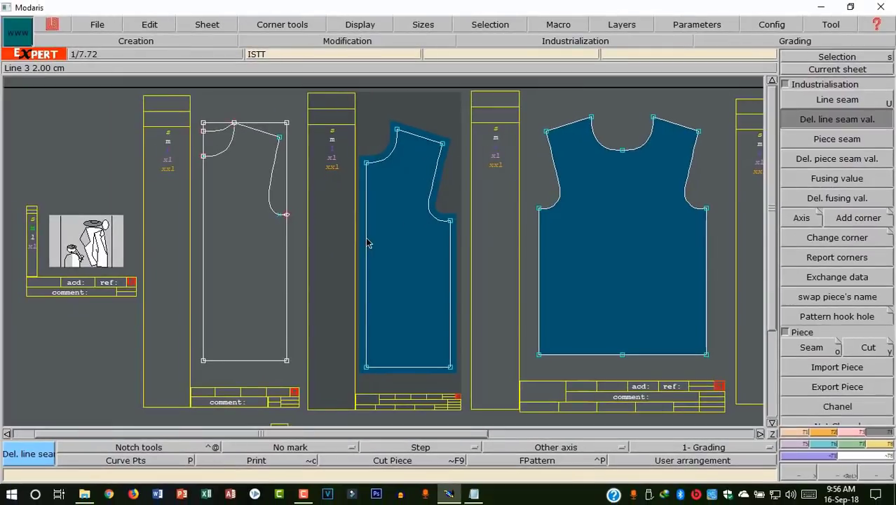
{"action": "left_click", "coordinate": [367, 243]}
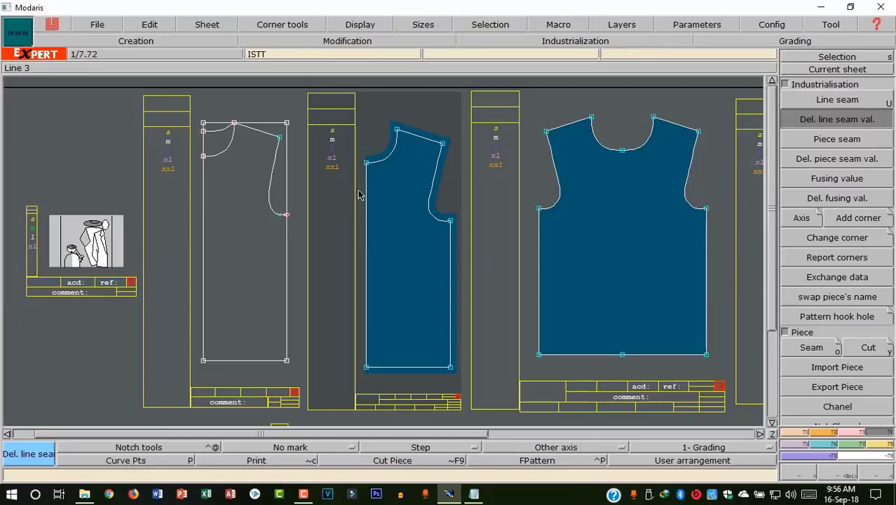